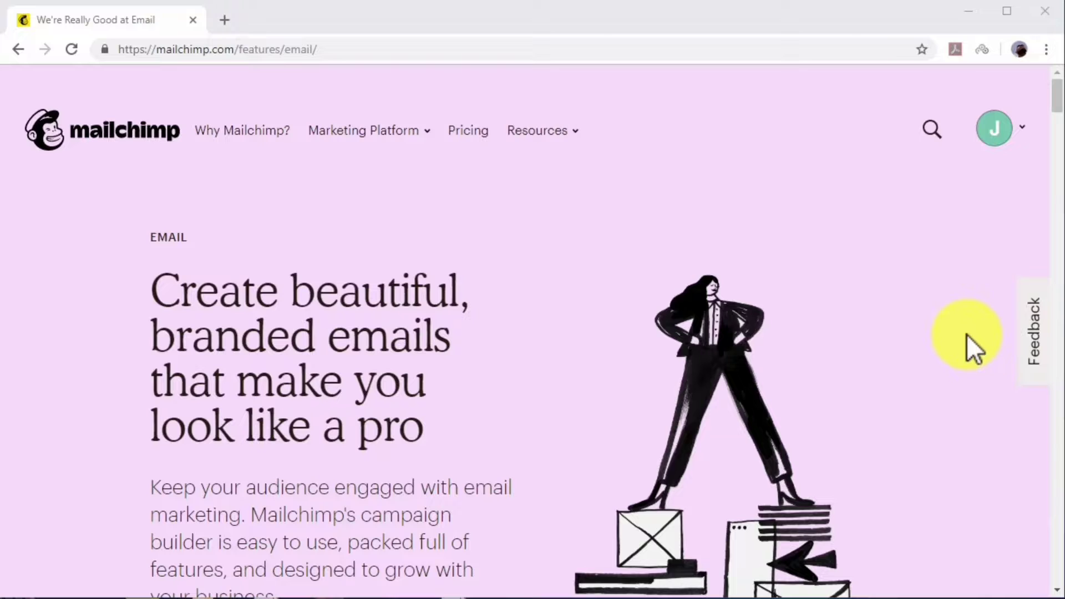
Scroll down through the diabetes care guide PDF in Acrobat Reader.
scroll(966, 334, "down", 5)
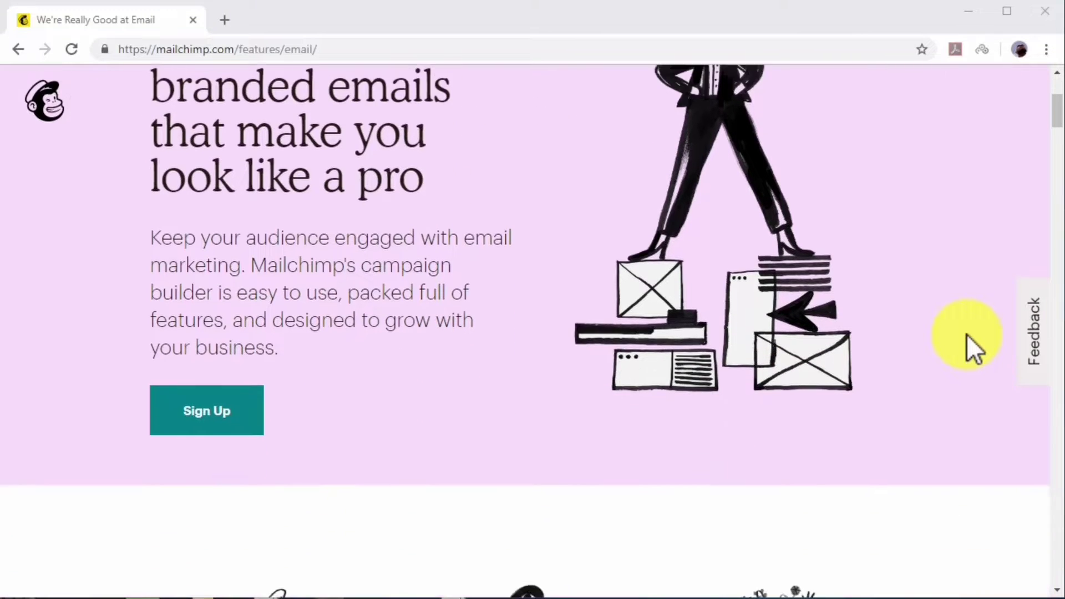
scroll(966, 334, "down", 6)
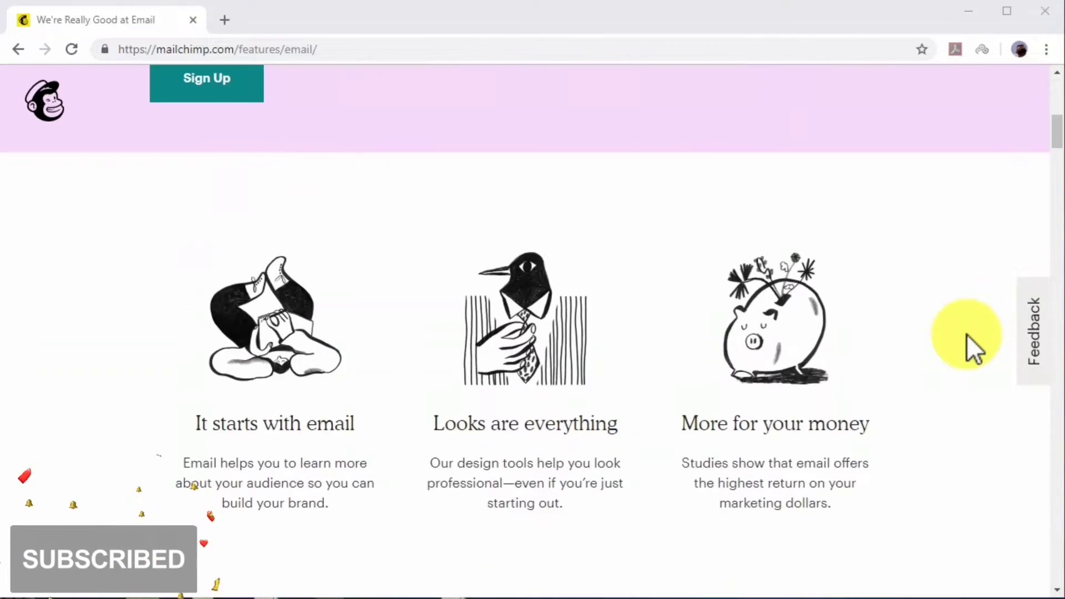
scroll(966, 334, "down", 2)
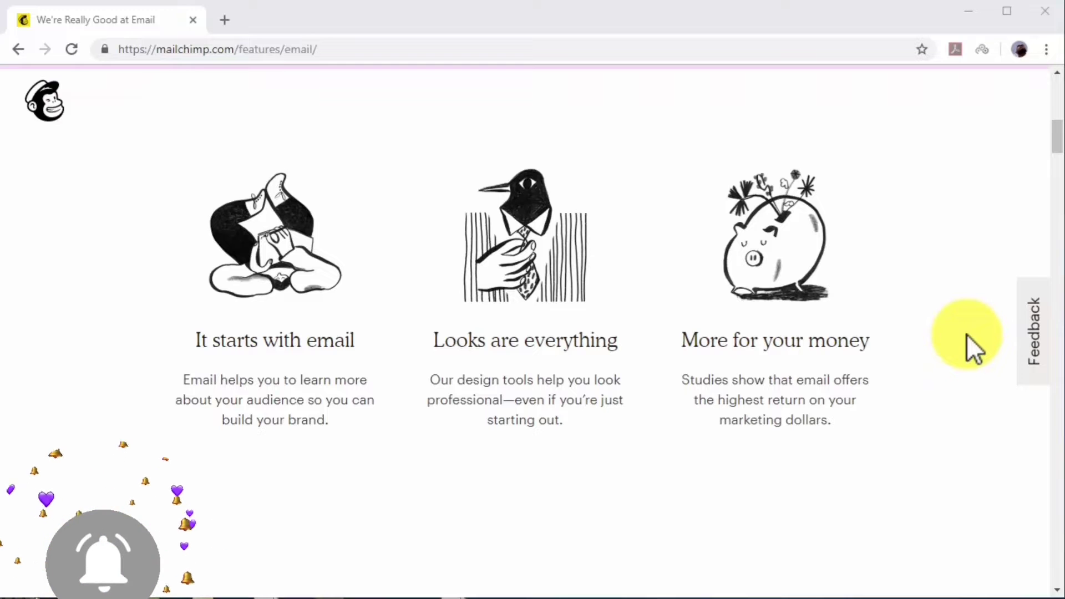
scroll(965, 334, "down", 2)
scroll(966, 334, "down", 6)
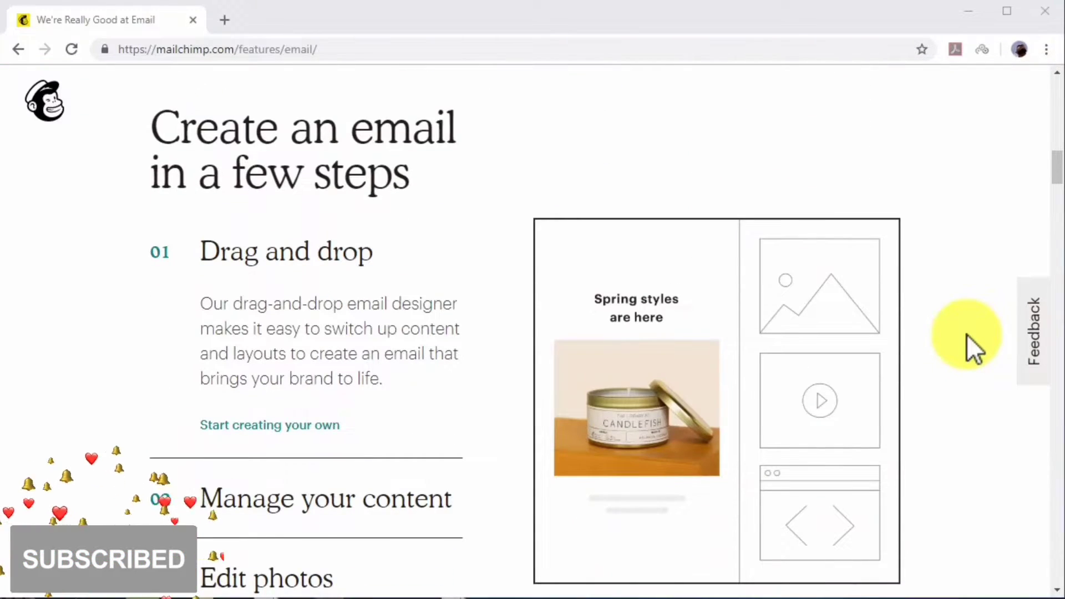
scroll(966, 334, "down", 1)
scroll(966, 334, "down", 6)
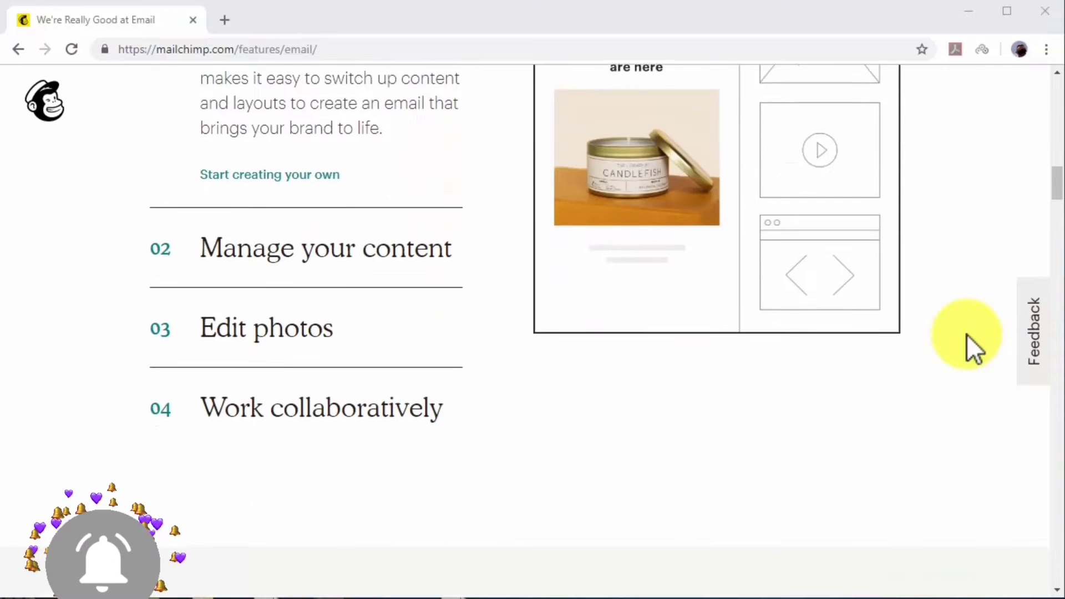
scroll(966, 333, "down", 4)
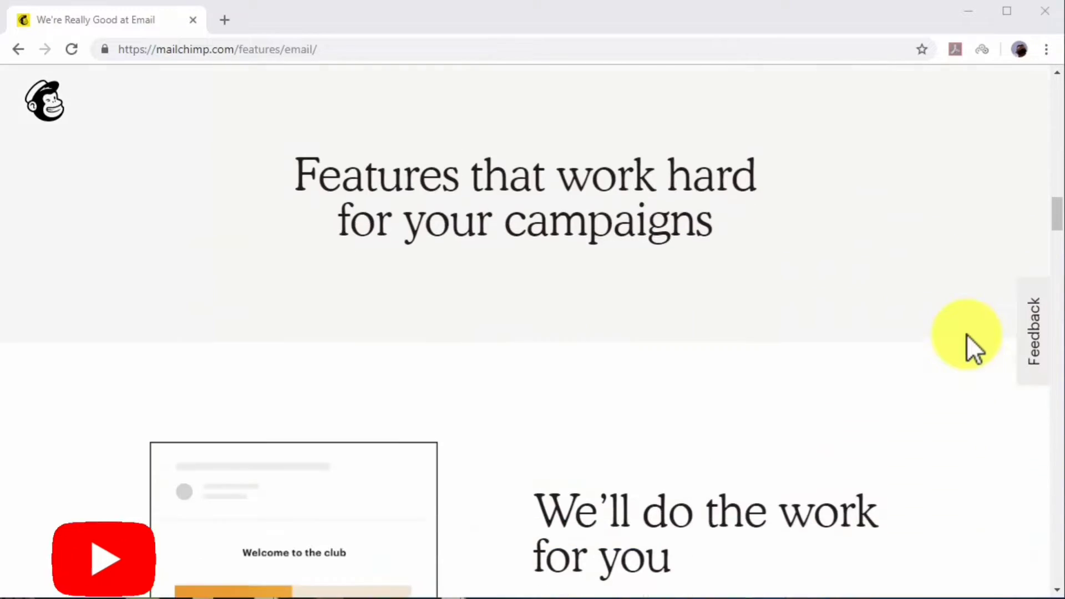
scroll(966, 334, "down", 1)
scroll(966, 334, "down", 6)
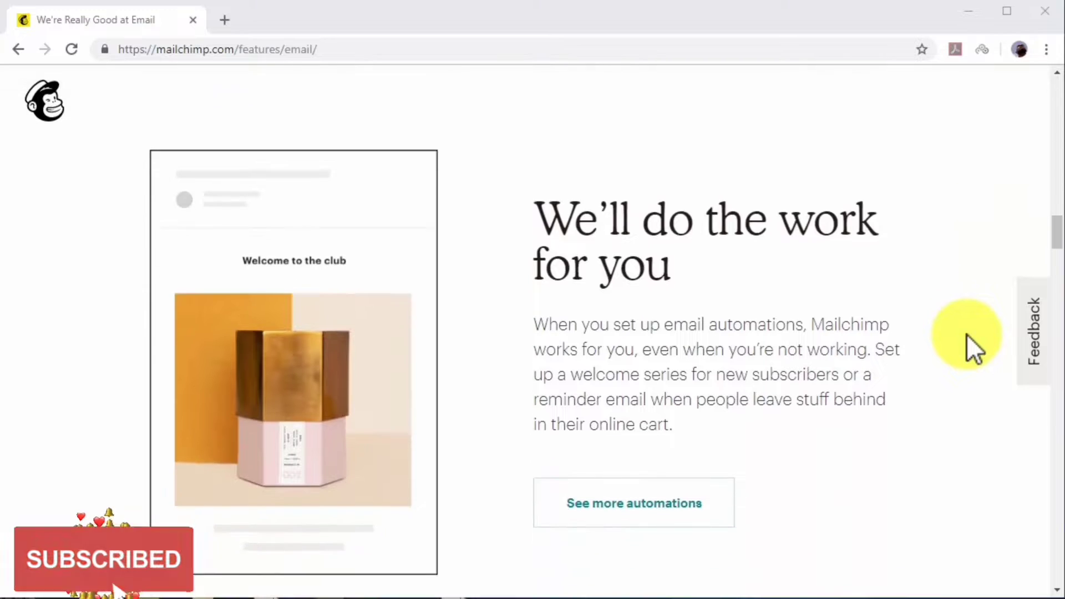
scroll(966, 334, "down", 7)
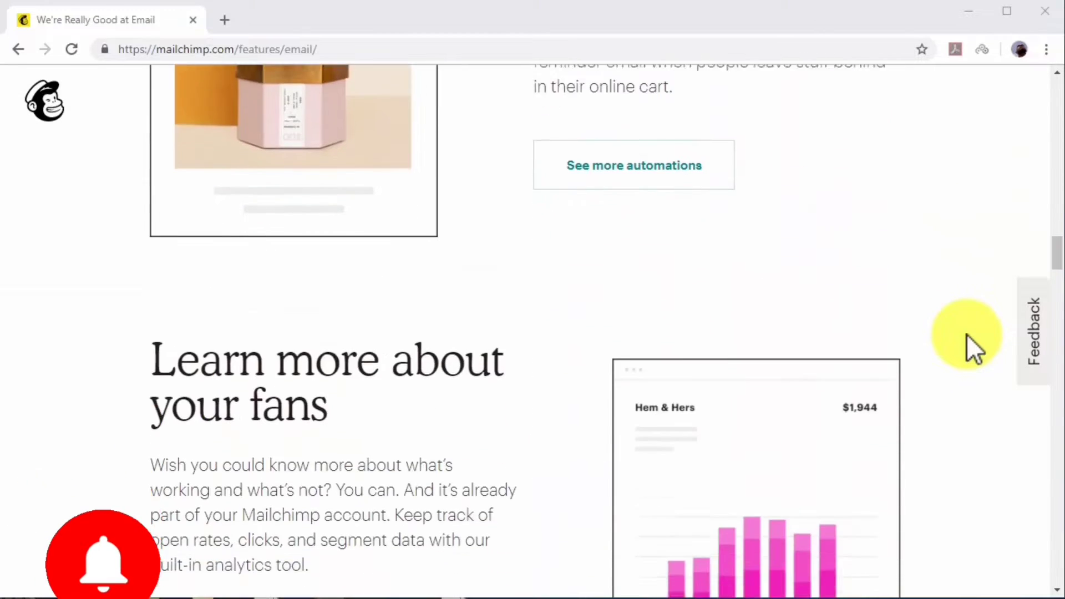
scroll(966, 334, "down", 8)
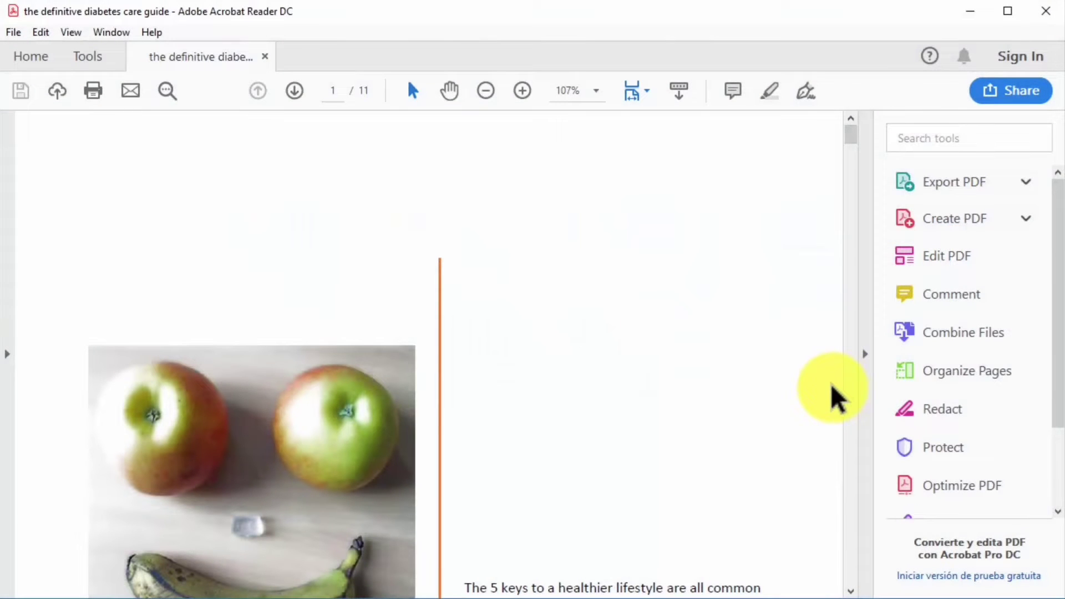
scroll(832, 387, "down", 3)
scroll(832, 387, "down", 1)
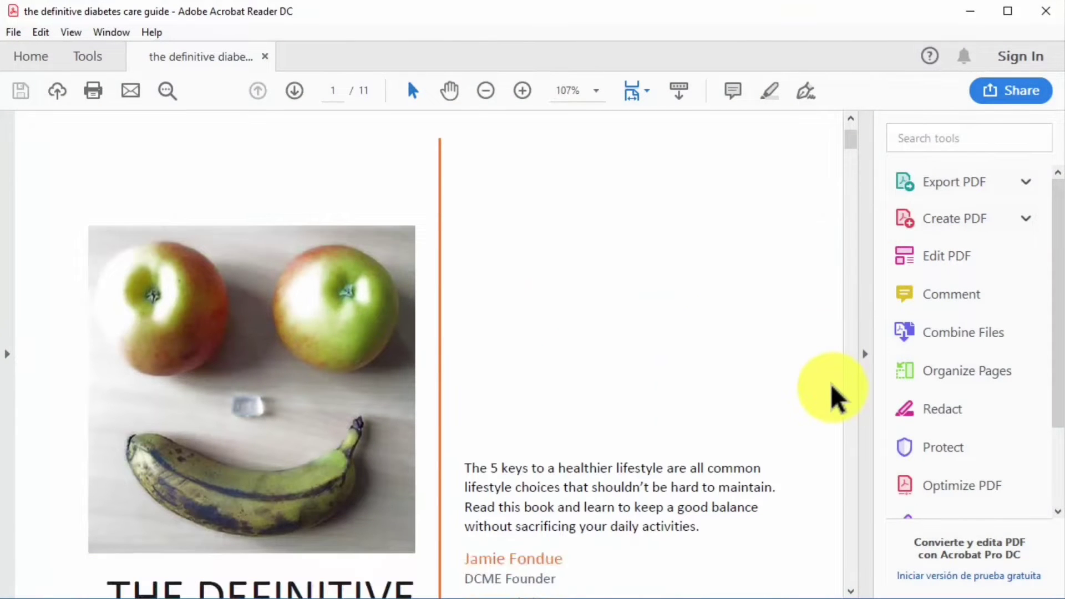
scroll(832, 387, "down", 2)
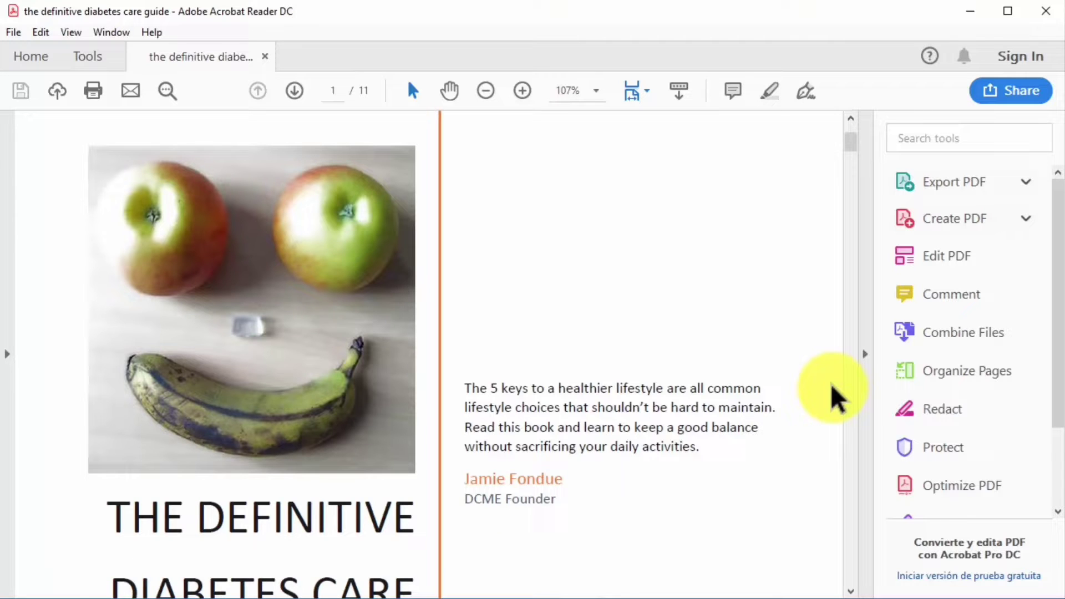
scroll(834, 395, "down", 2)
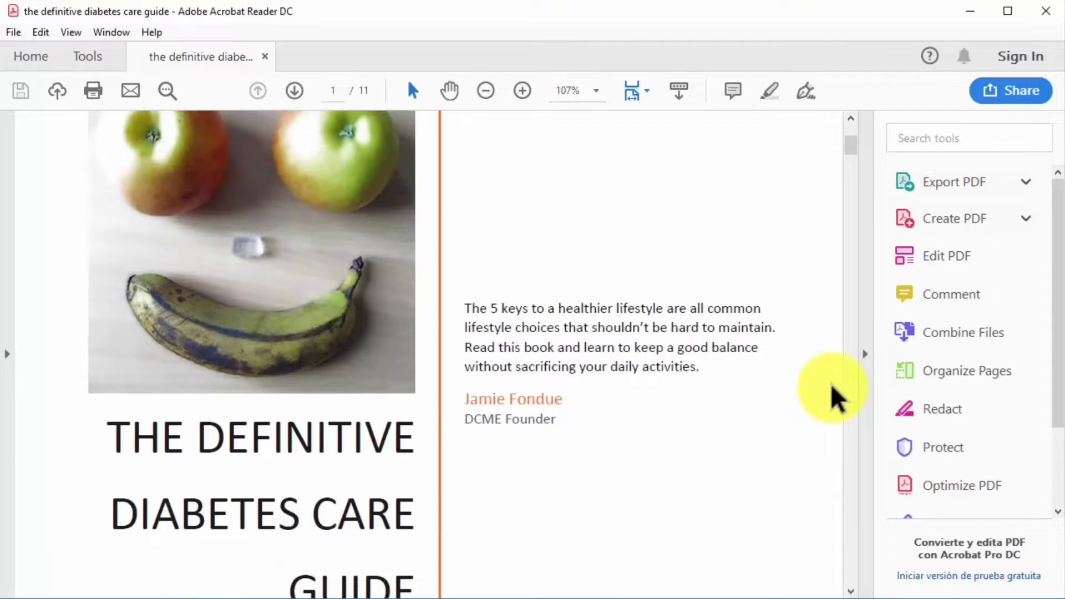
scroll(834, 395, "down", 1)
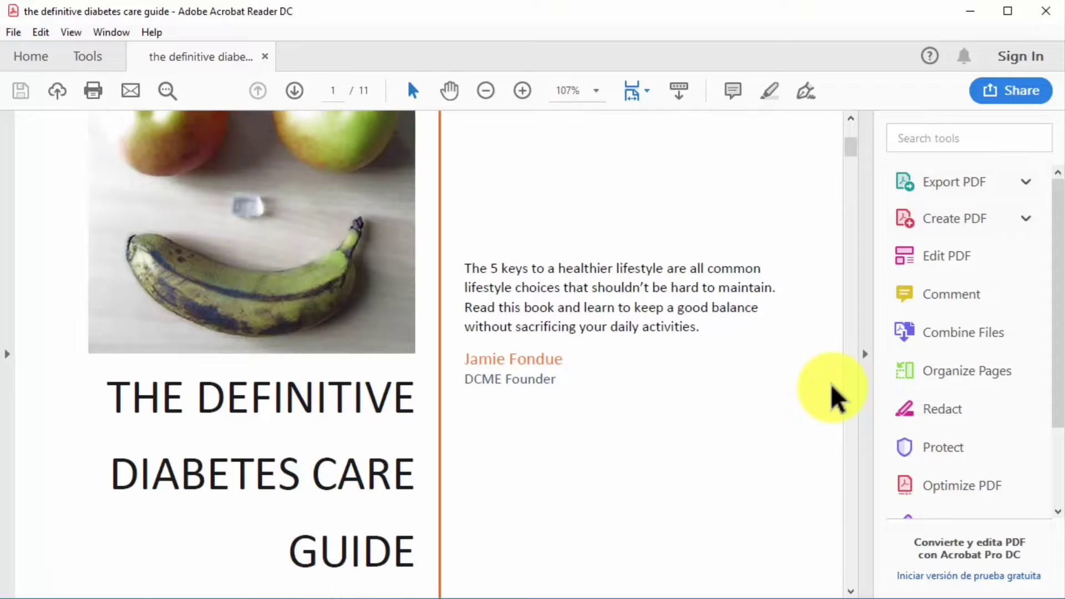
scroll(835, 395, "down", 1)
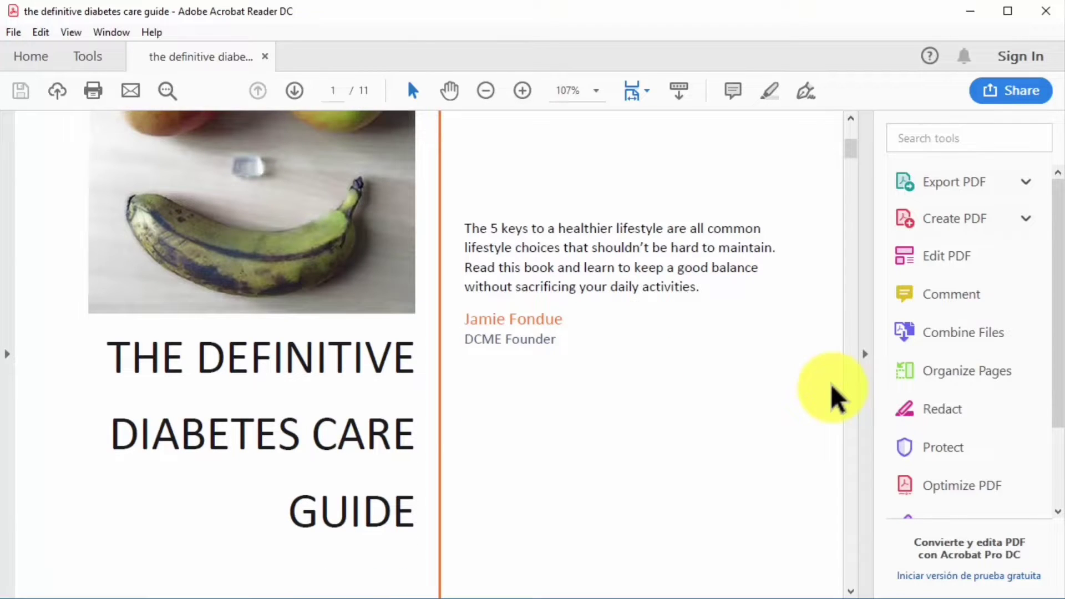
scroll(834, 394, "down", 1)
scroll(835, 395, "down", 3)
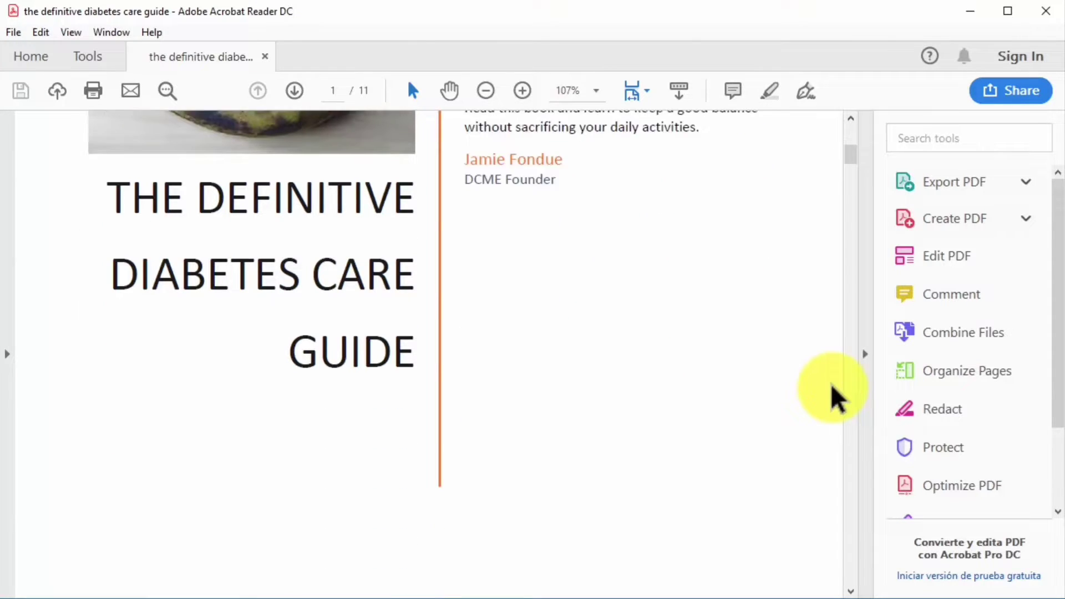
scroll(835, 395, "down", 6)
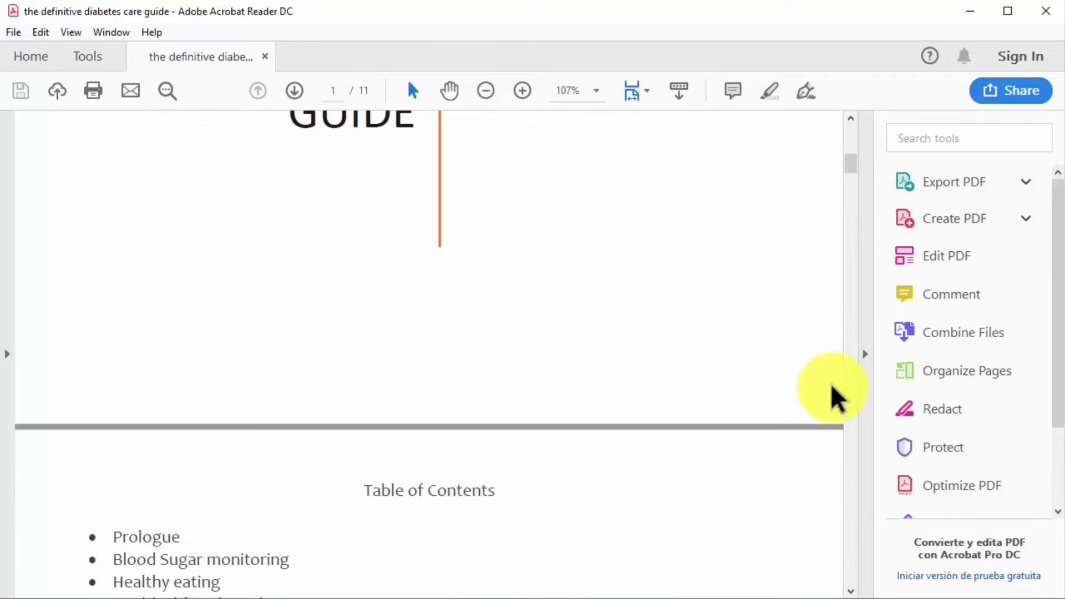
scroll(834, 394, "down", 5)
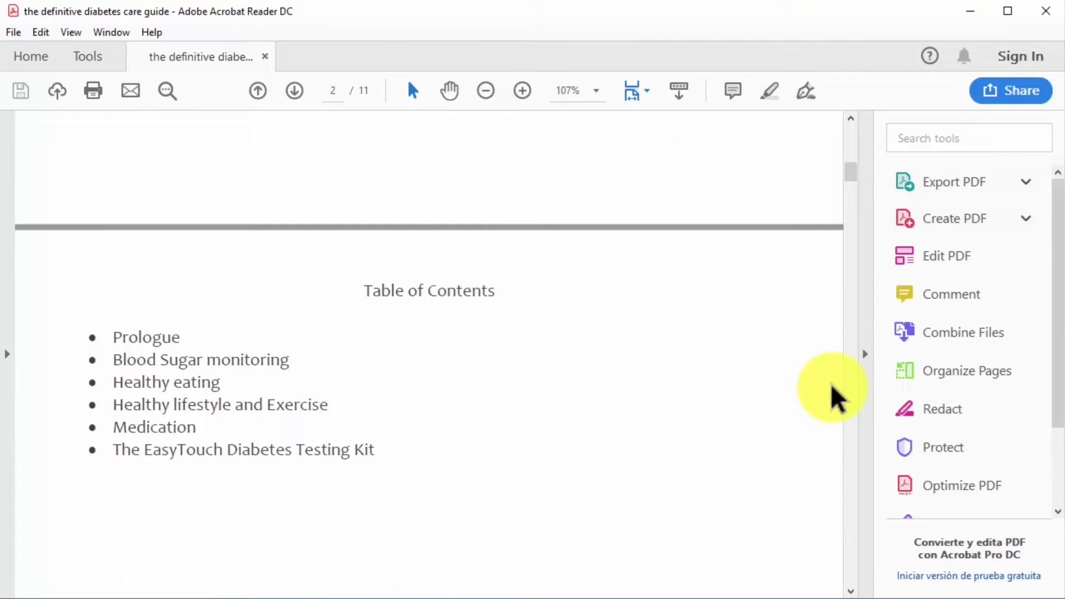
scroll(835, 394, "down", 2)
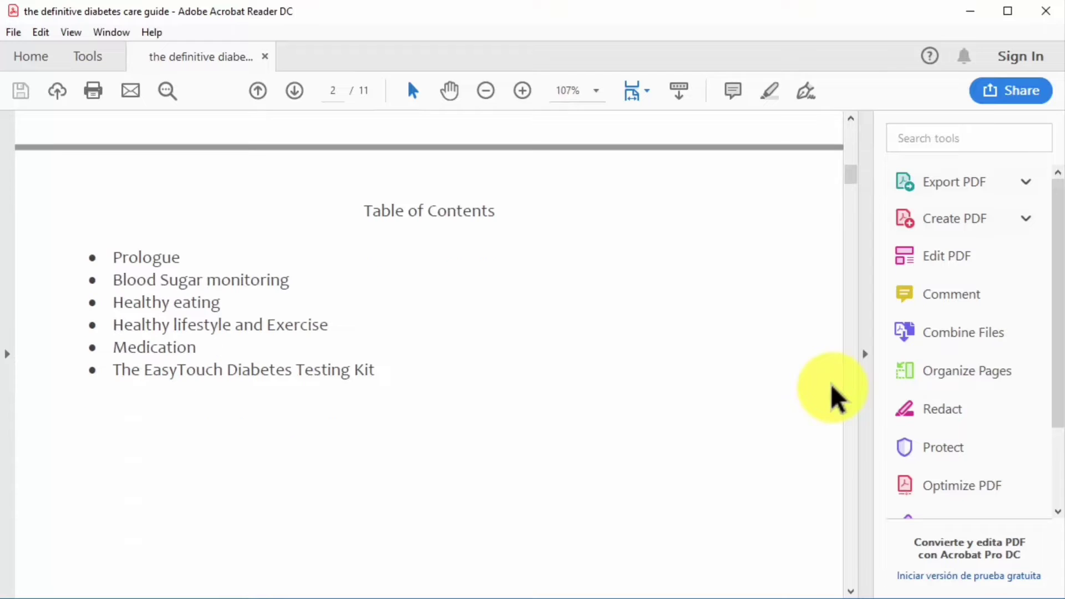
scroll(835, 395, "down", 4)
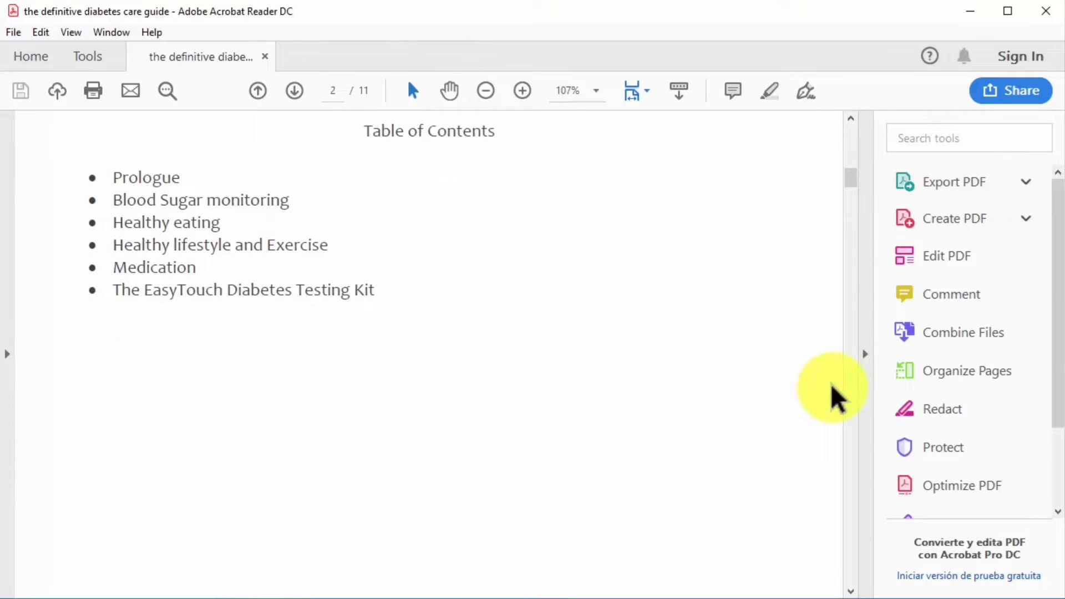
scroll(835, 395, "down", 5)
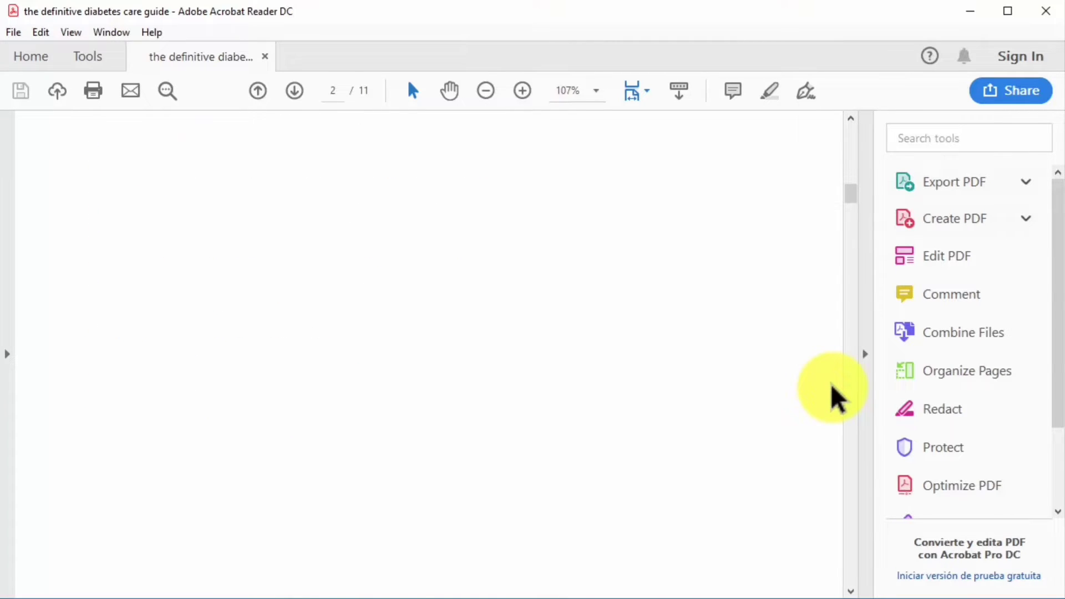
scroll(835, 394, "down", 6)
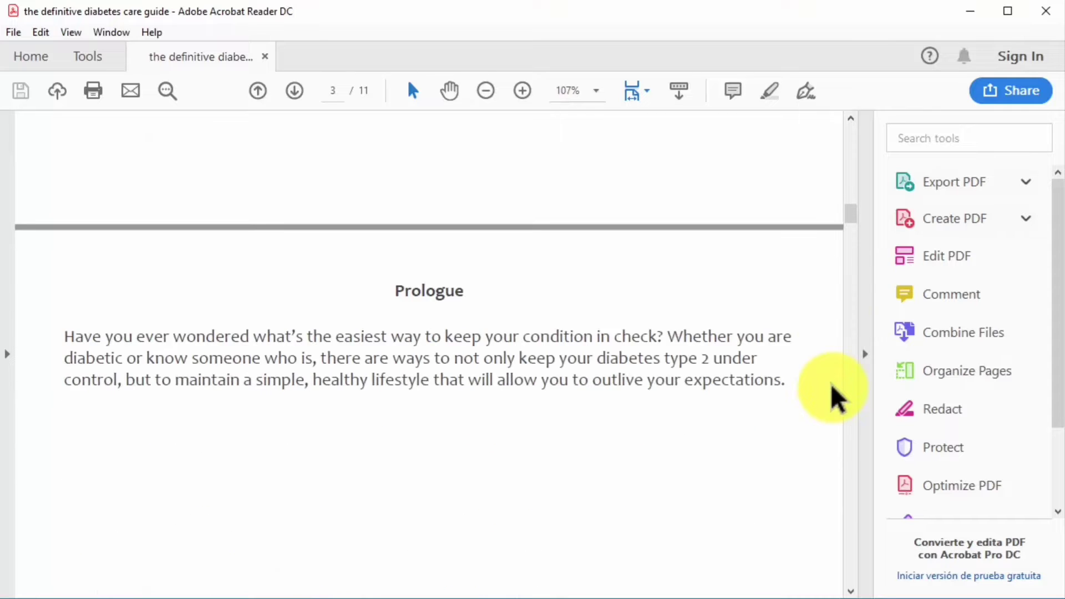
scroll(835, 394, "down", 6)
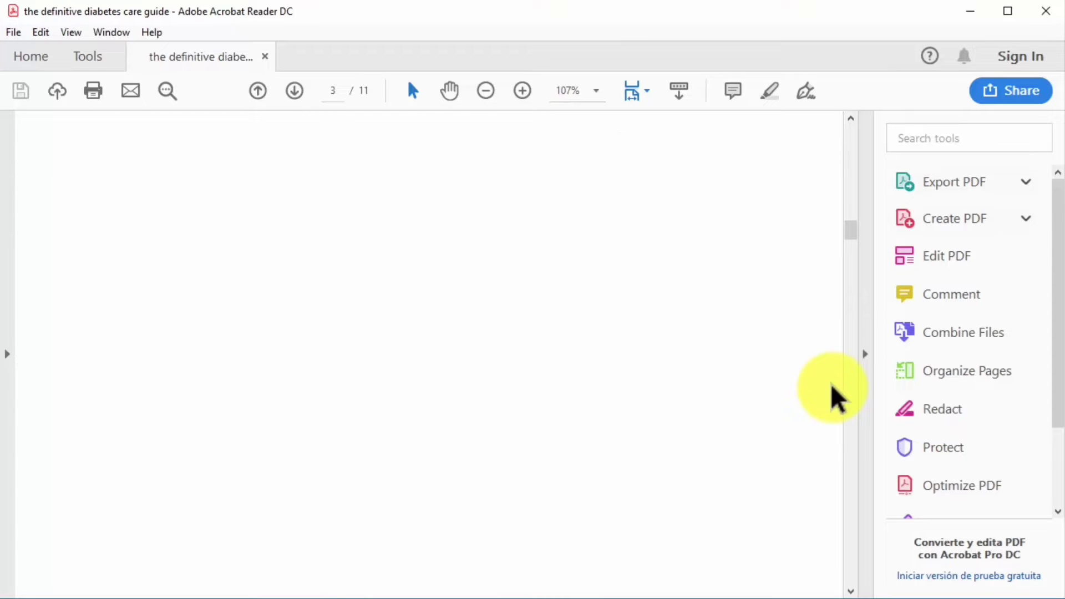
scroll(835, 395, "down", 5)
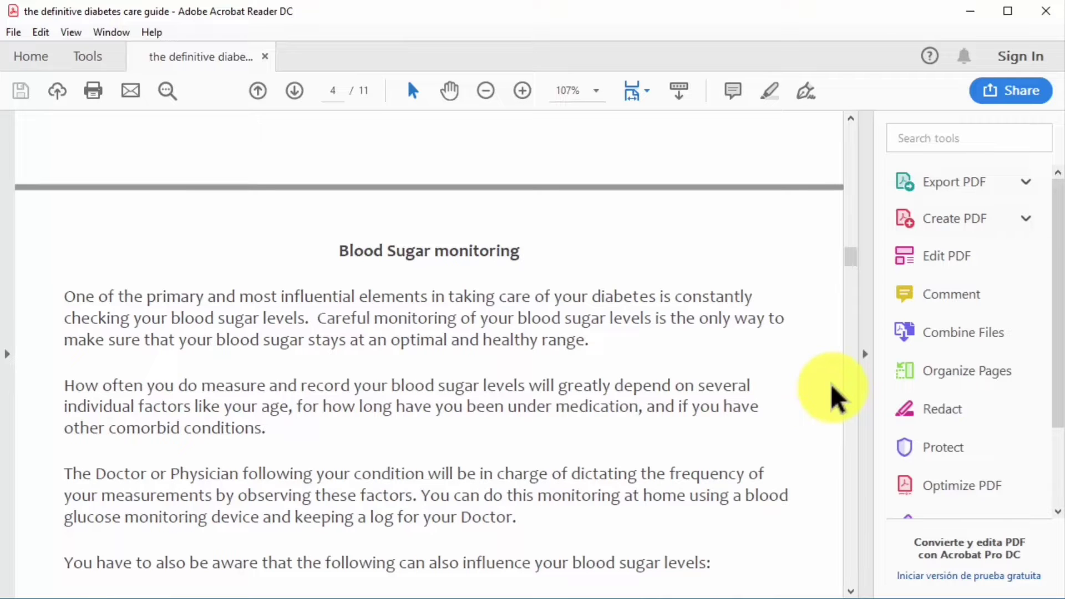
scroll(834, 395, "down", 5)
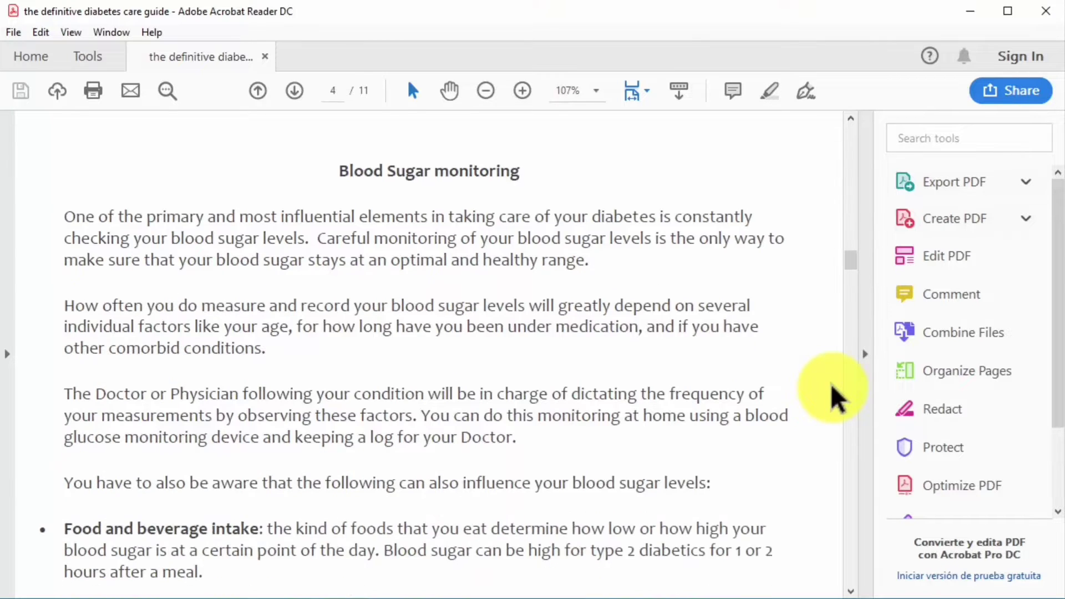
scroll(835, 395, "down", 10)
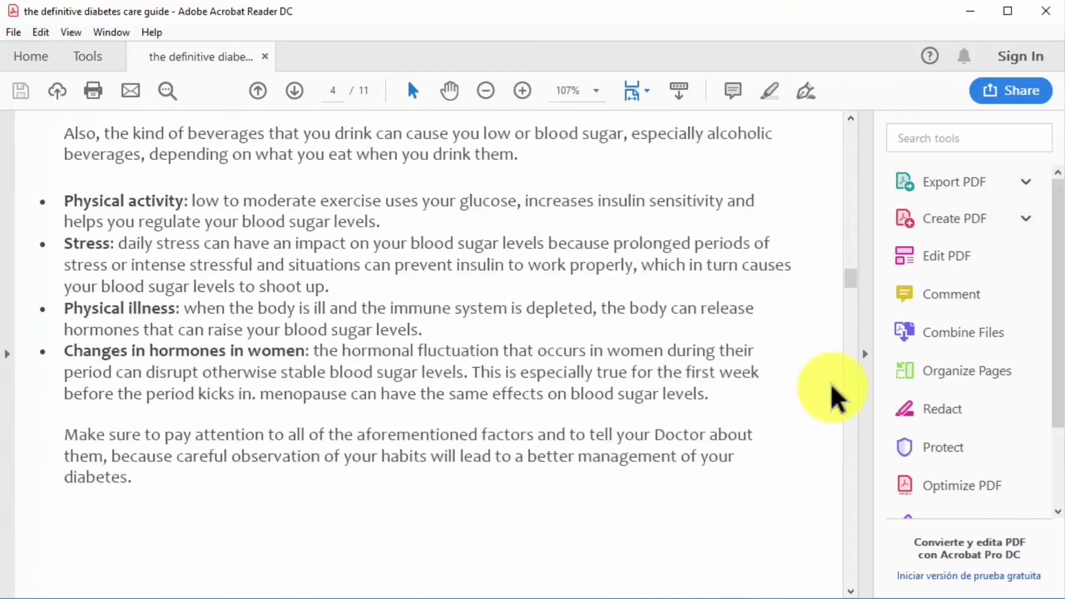
scroll(835, 395, "down", 10)
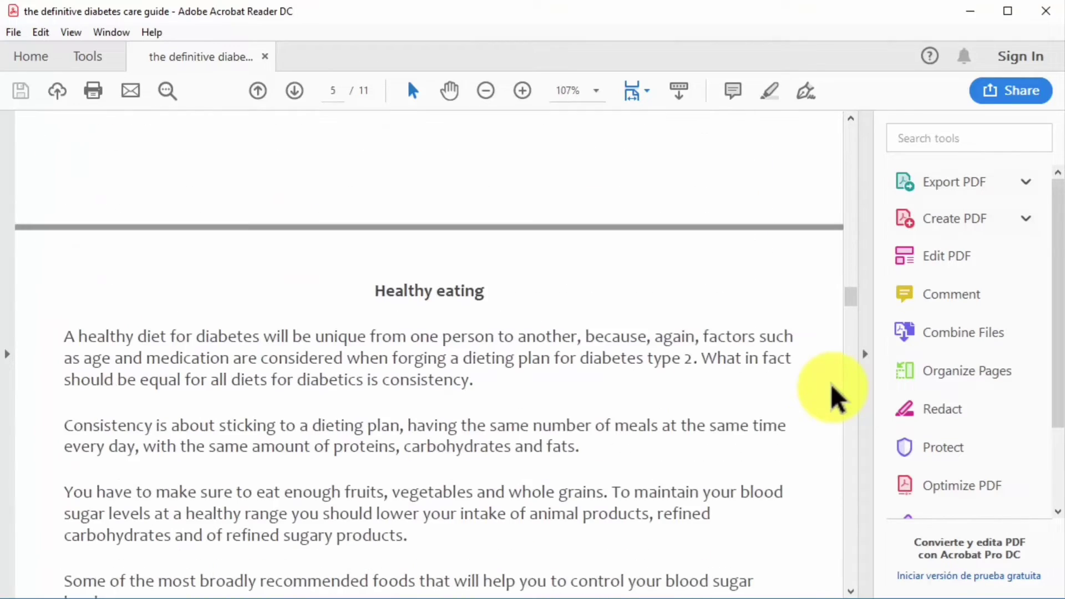
scroll(834, 395, "down", 8)
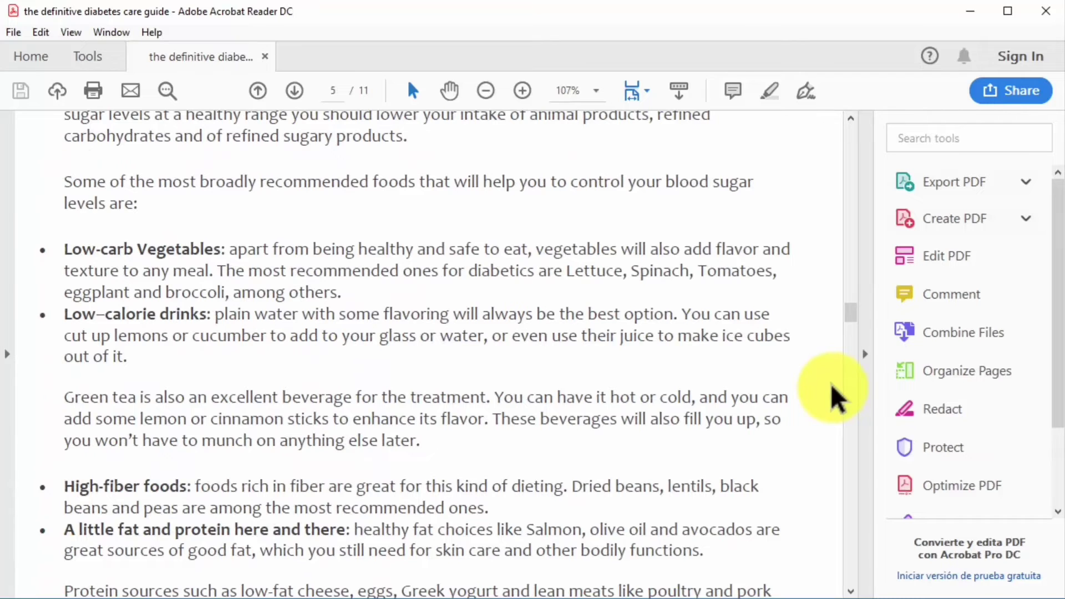
scroll(835, 395, "down", 4)
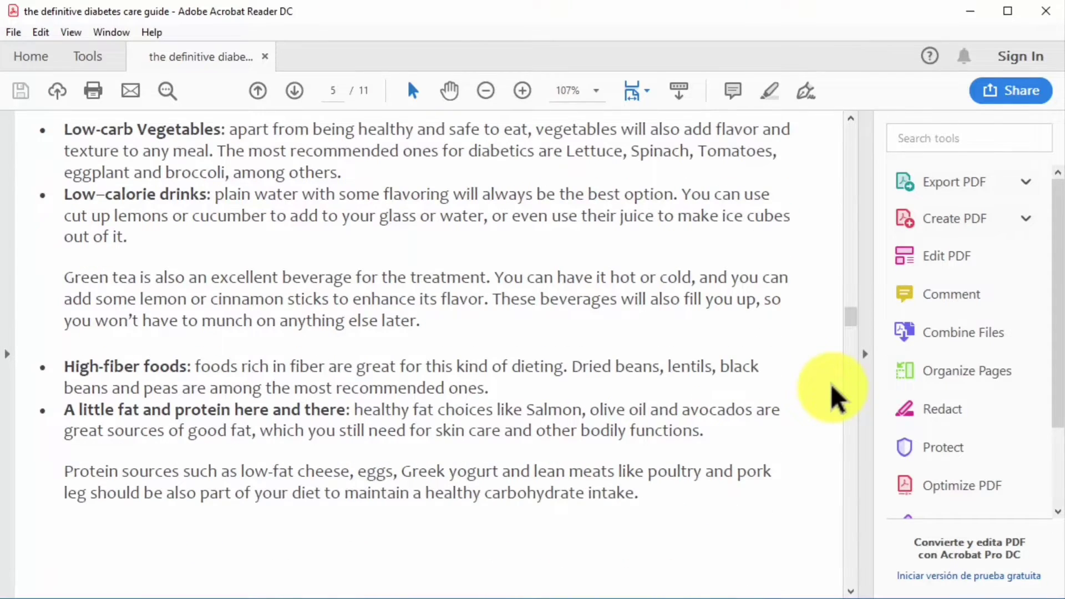
scroll(834, 395, "down", 4)
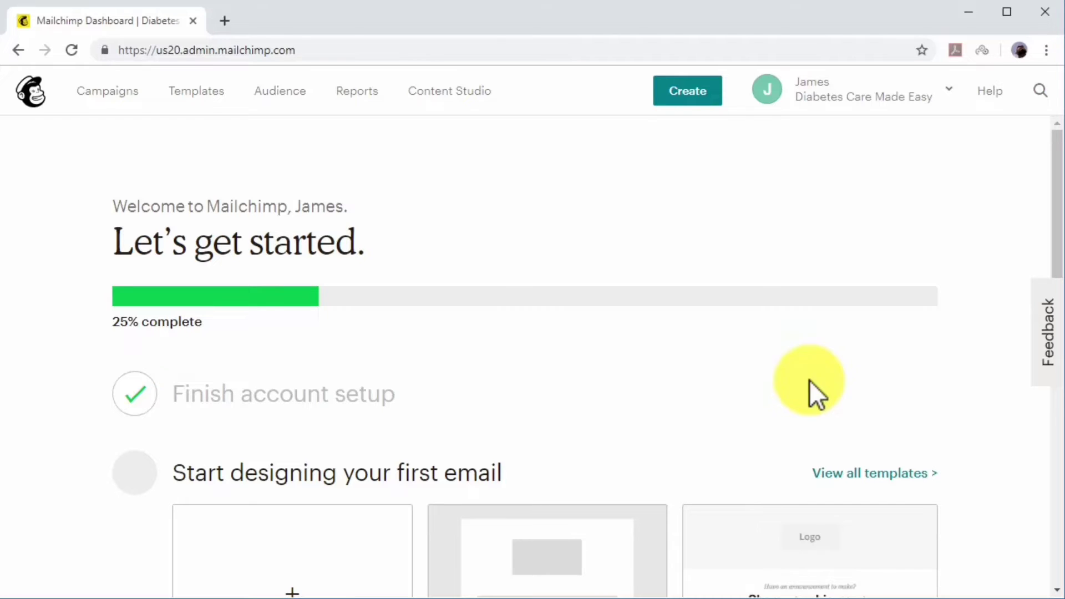
Start a new audience and name it 'The DCME Club'.
left_click(291, 93)
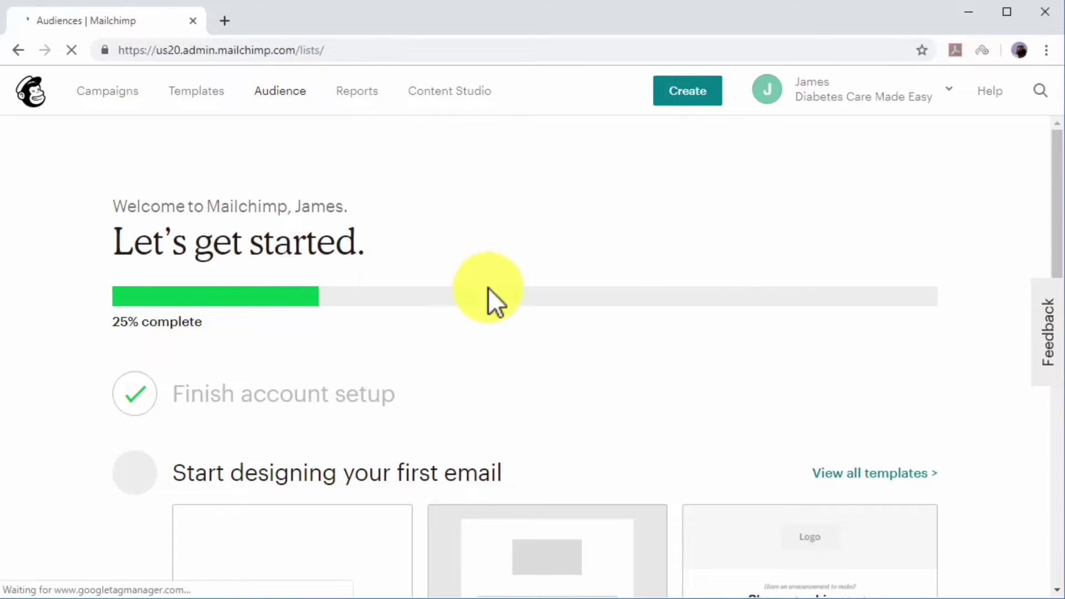
left_click(965, 176)
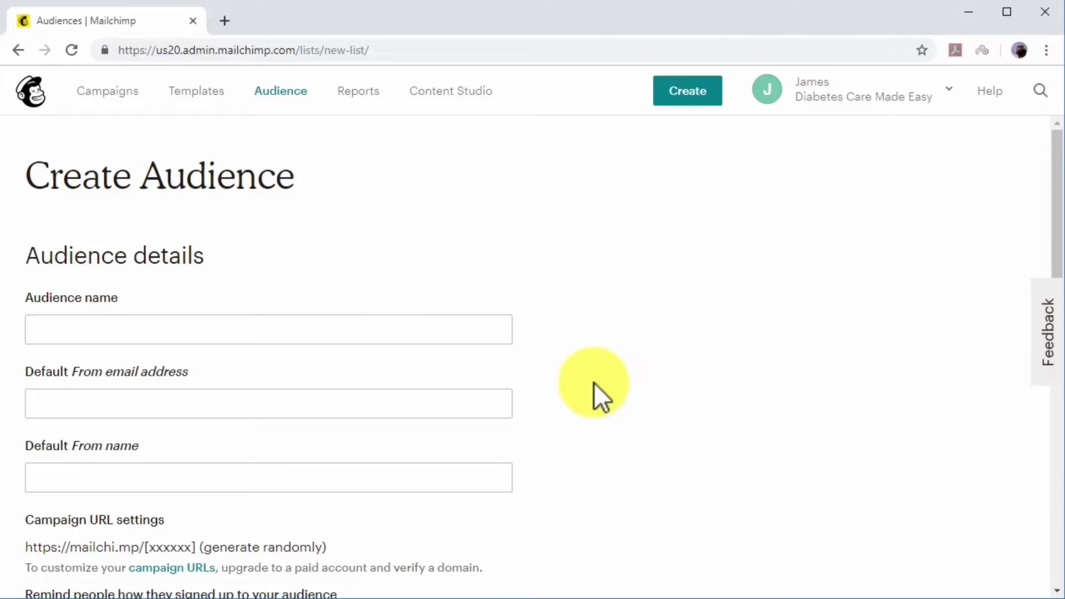
left_click(488, 337)
type("The ")
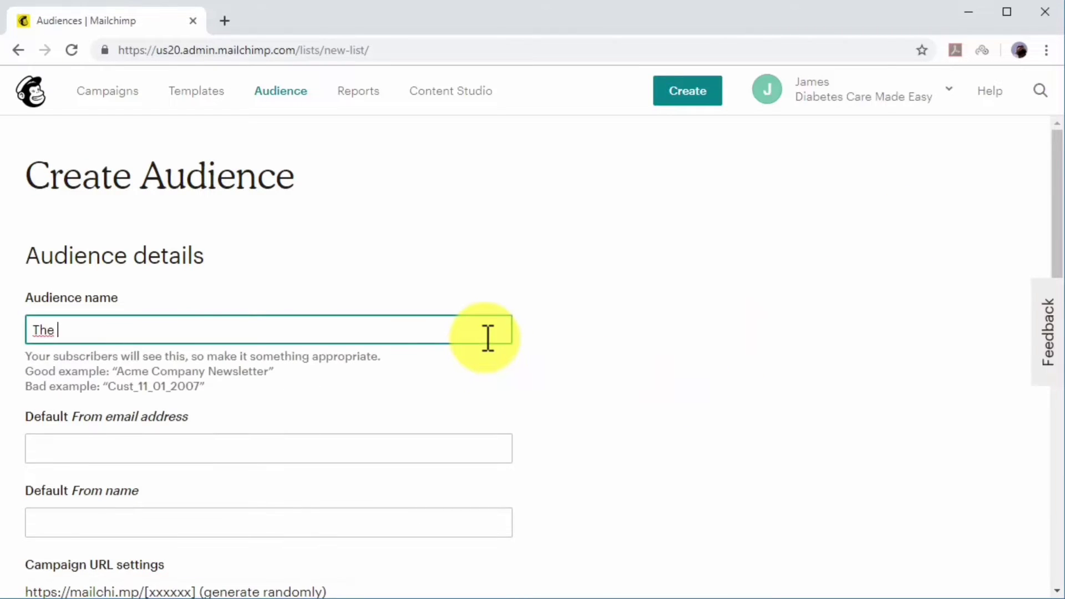
type("DCME Club")
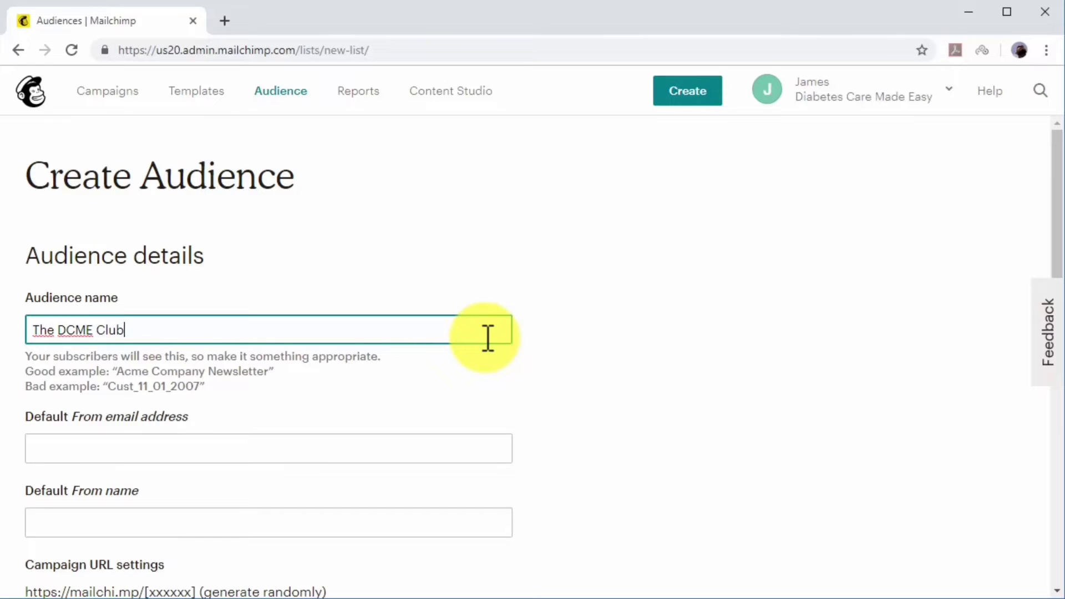
Fill in the default sender e-mail address and the default sender name.
left_click(462, 454)
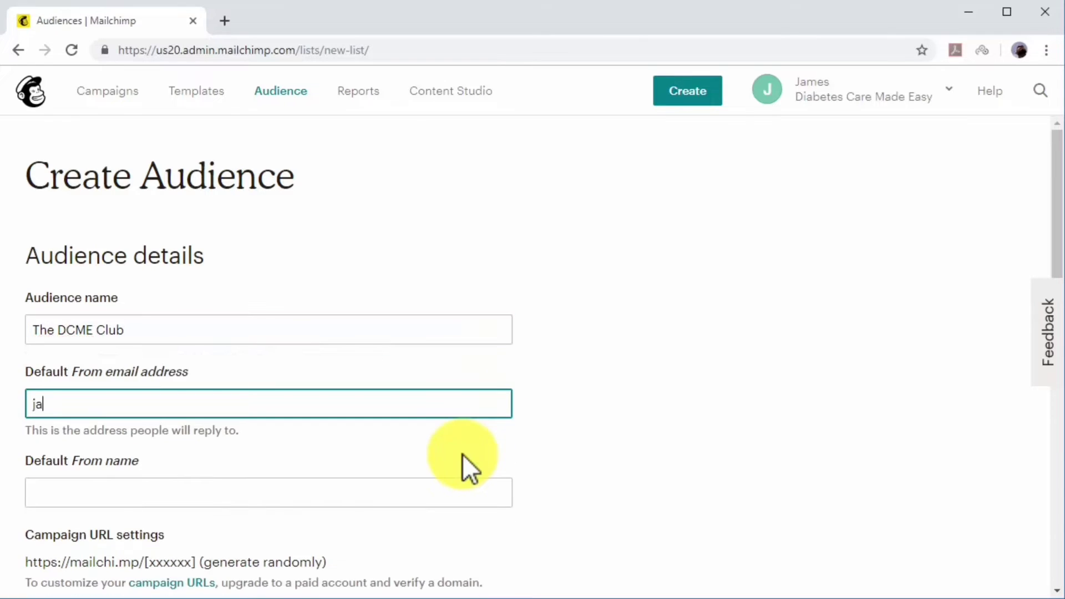
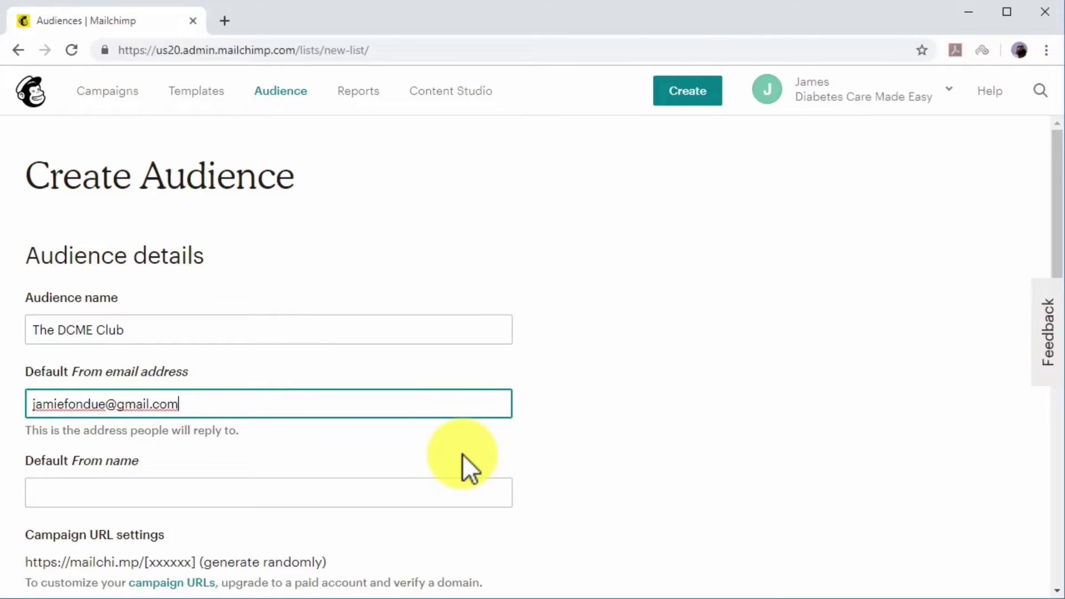
left_click(471, 481)
type("J")
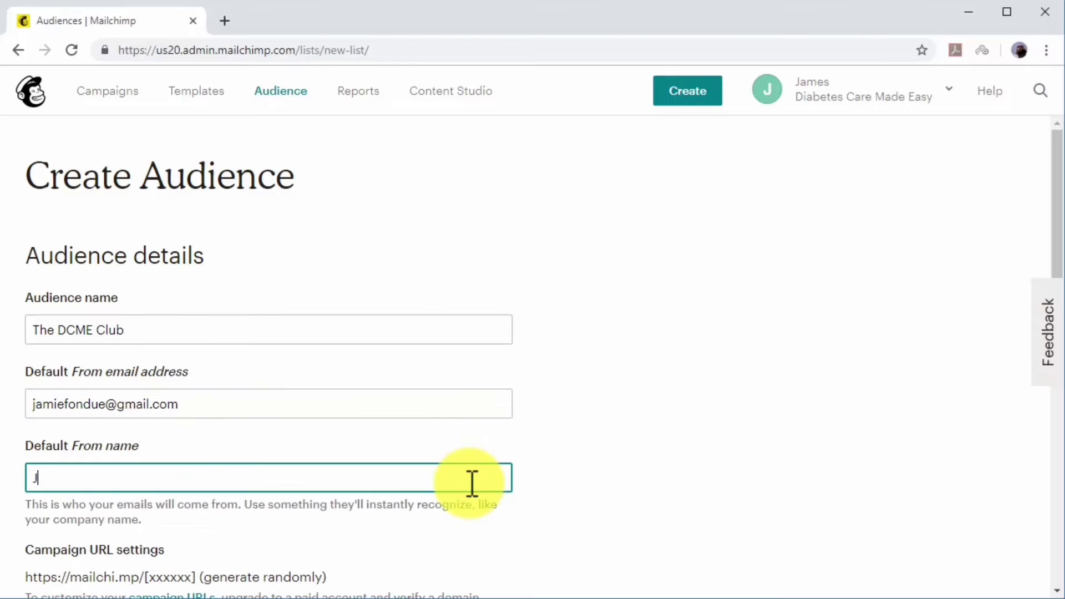
type("ames F From ")
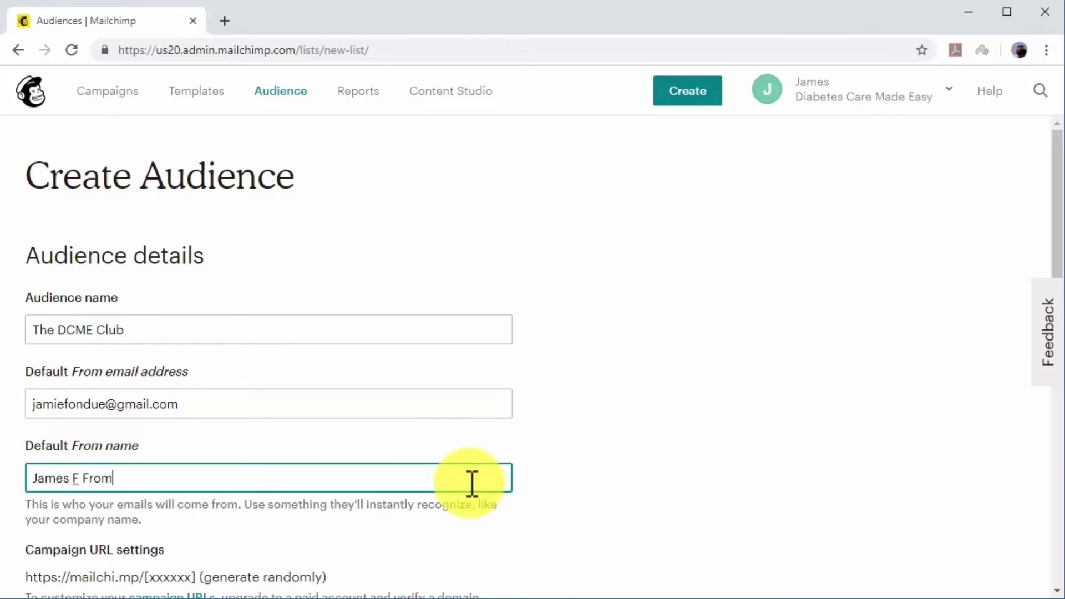
type("DCME")
Enter the reminder 'You joined this list when you got our free book!' and save the audience.
scroll(470, 481, "down", 1)
scroll(472, 484, "down", 3)
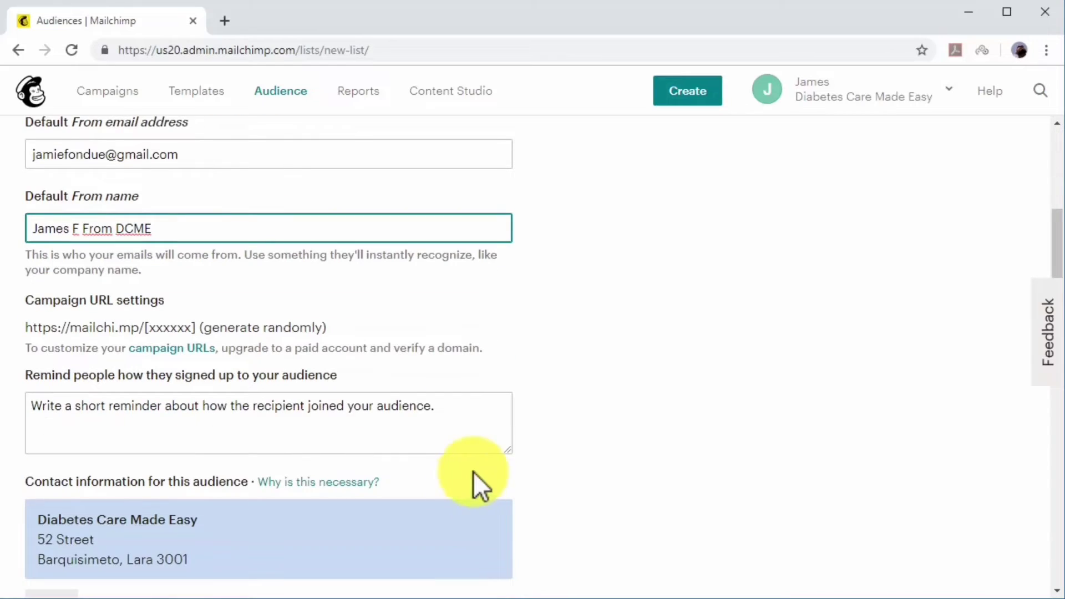
left_click(481, 424)
type("You")
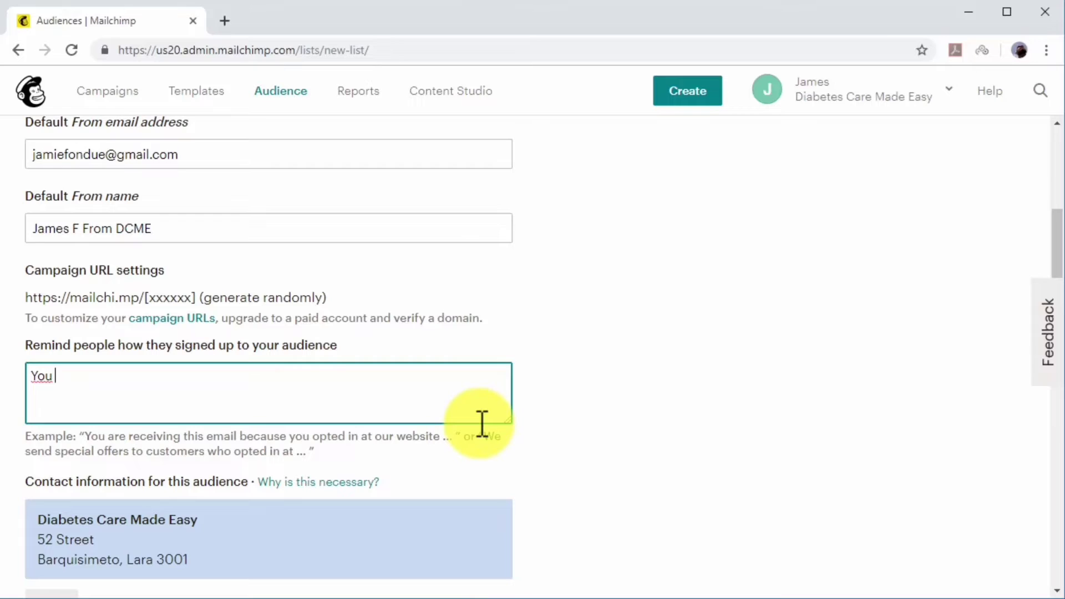
type(" joined")
key("BackSpace")
type("ed this ")
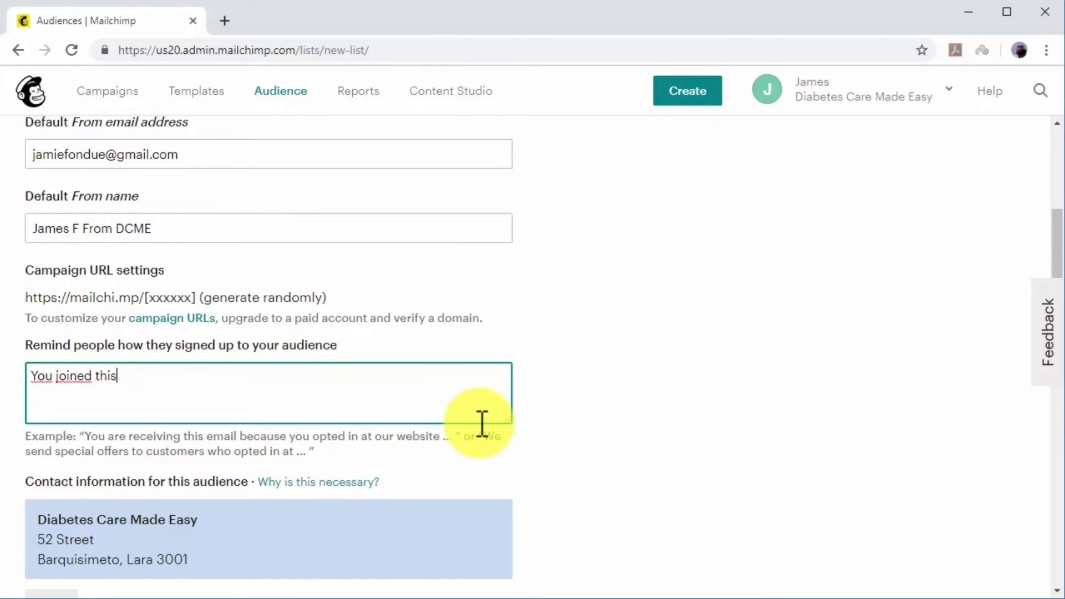
type("list when you got our free book!")
scroll(481, 423, "down", 3)
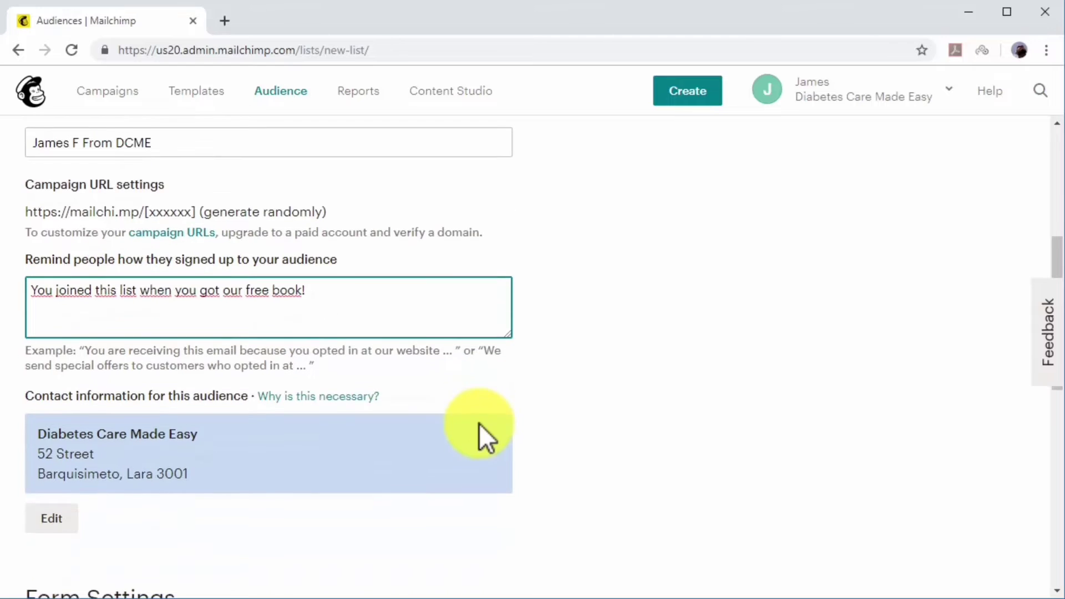
scroll(478, 423, "down", 6)
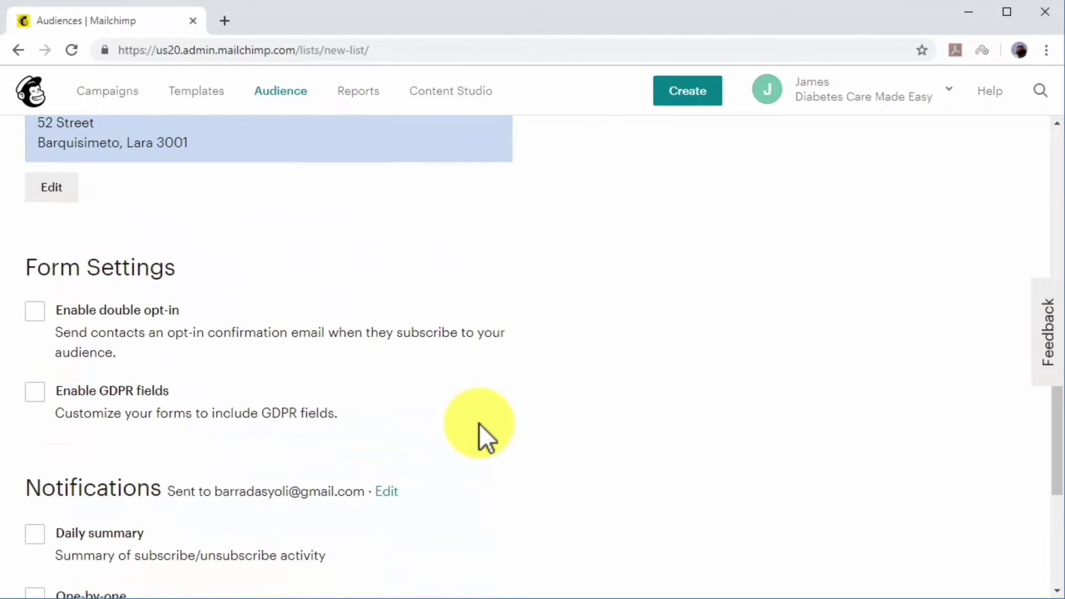
scroll(478, 424, "down", 4)
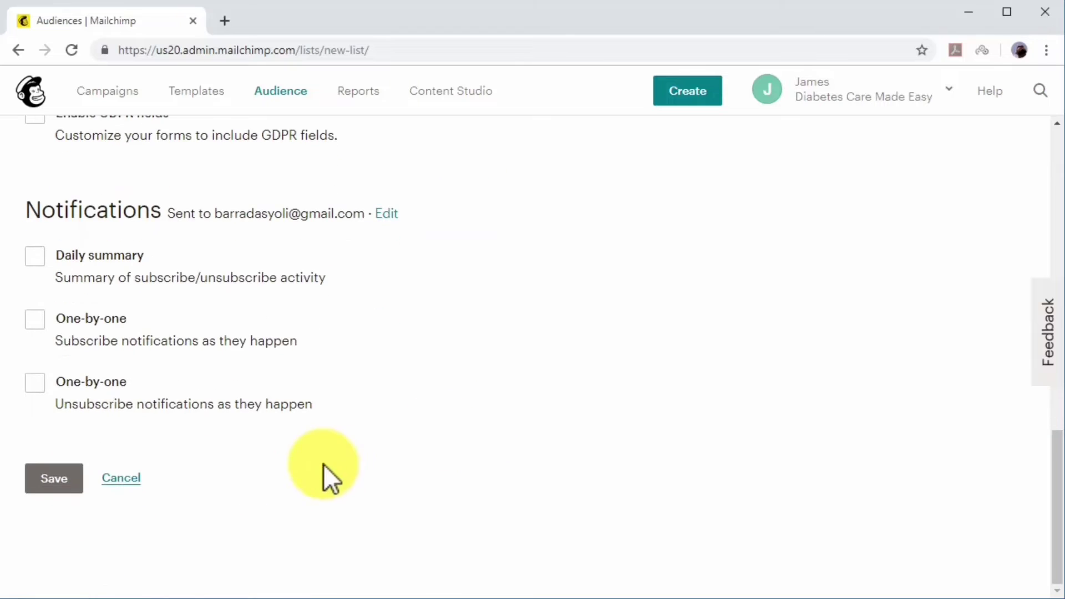
left_click(81, 477)
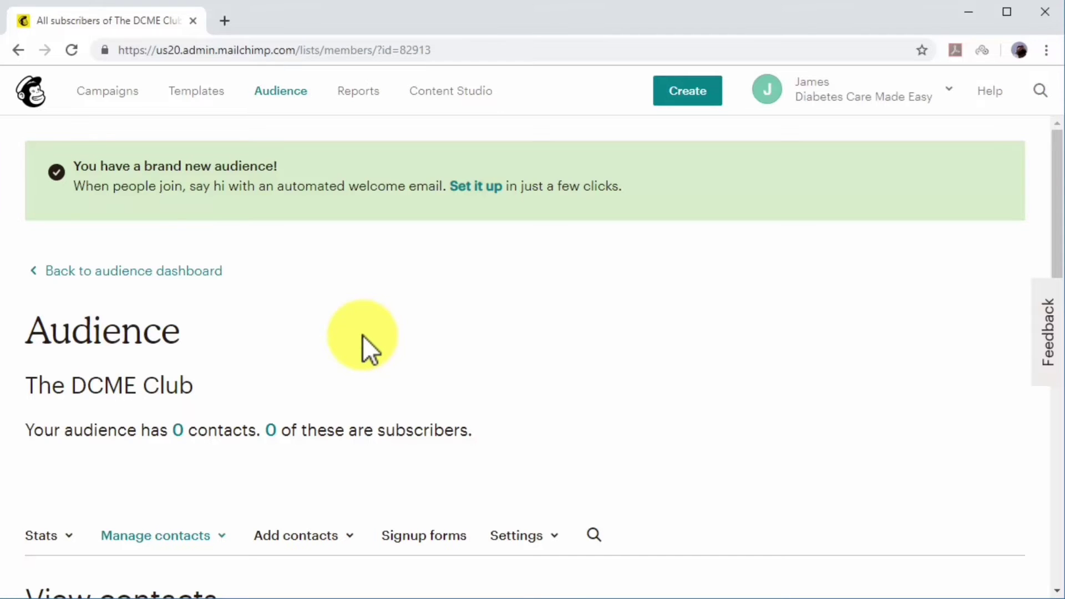
Scroll down The DCME Club audience page to the empty View contacts section.
scroll(362, 335, "down", 7)
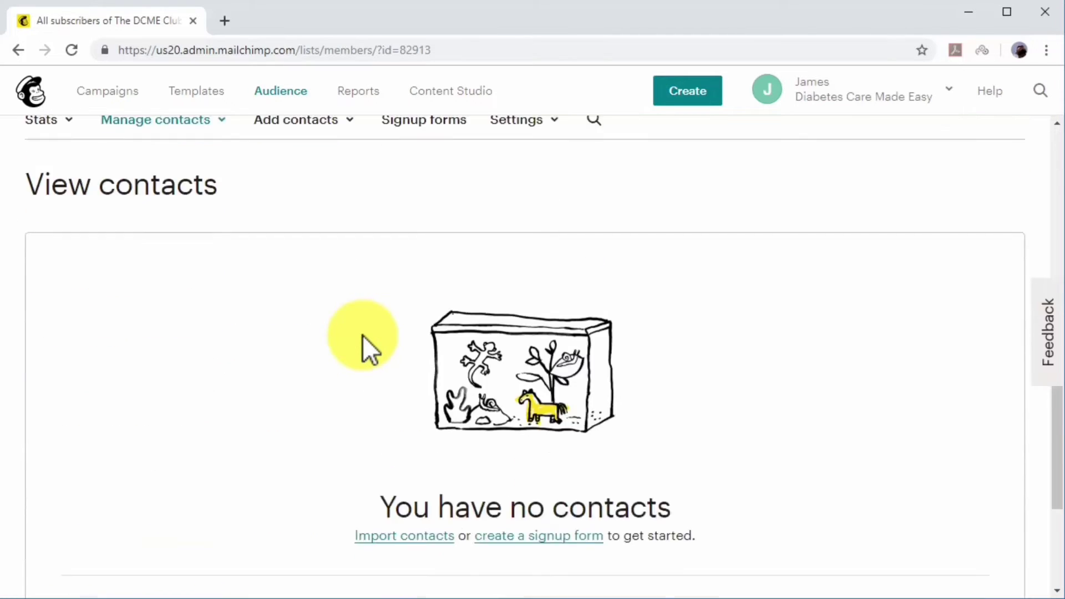
scroll(361, 335, "down", 1)
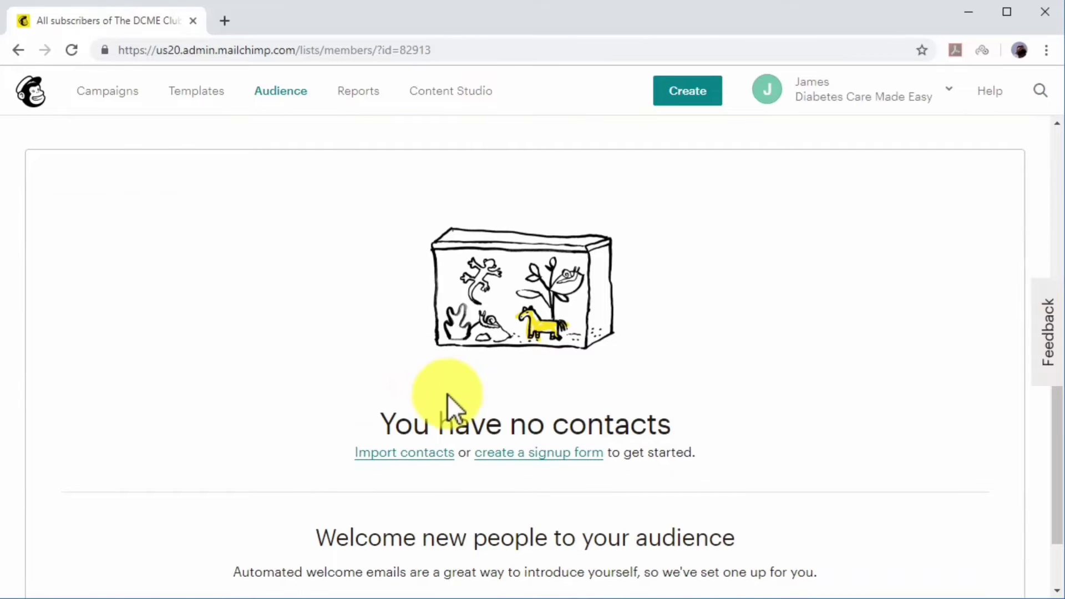
Go to signup form creation and choose the Subscriber pop-up builder.
left_click(533, 456)
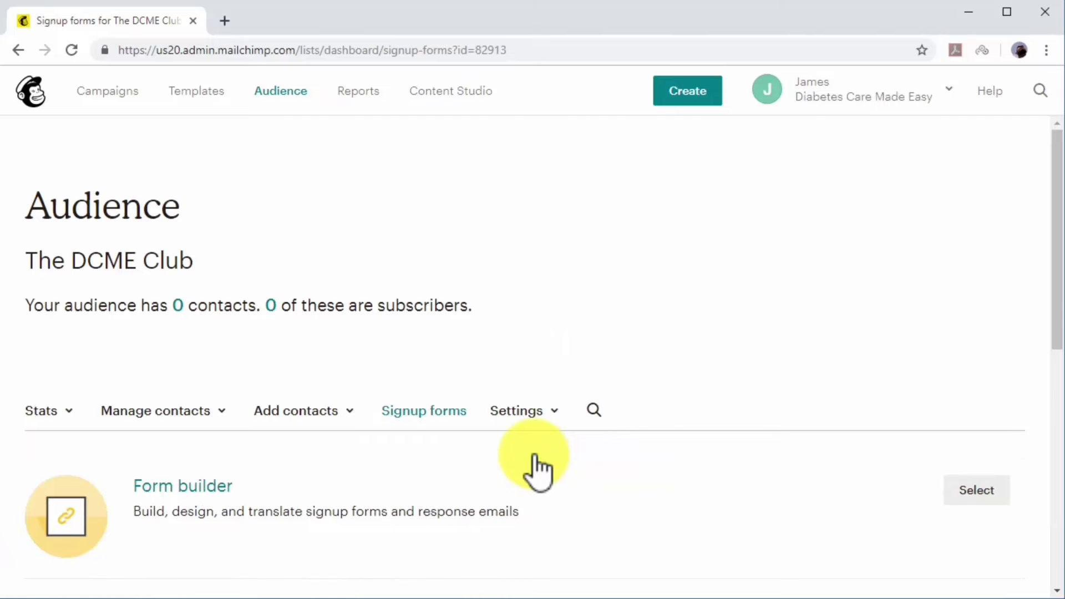
scroll(533, 456, "down", 6)
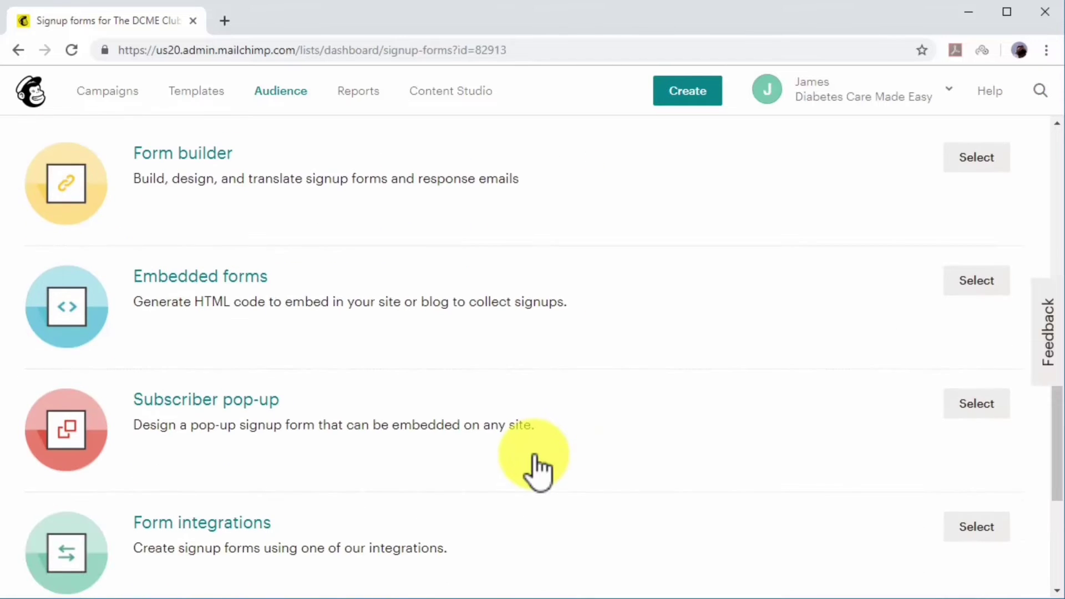
left_click(953, 404)
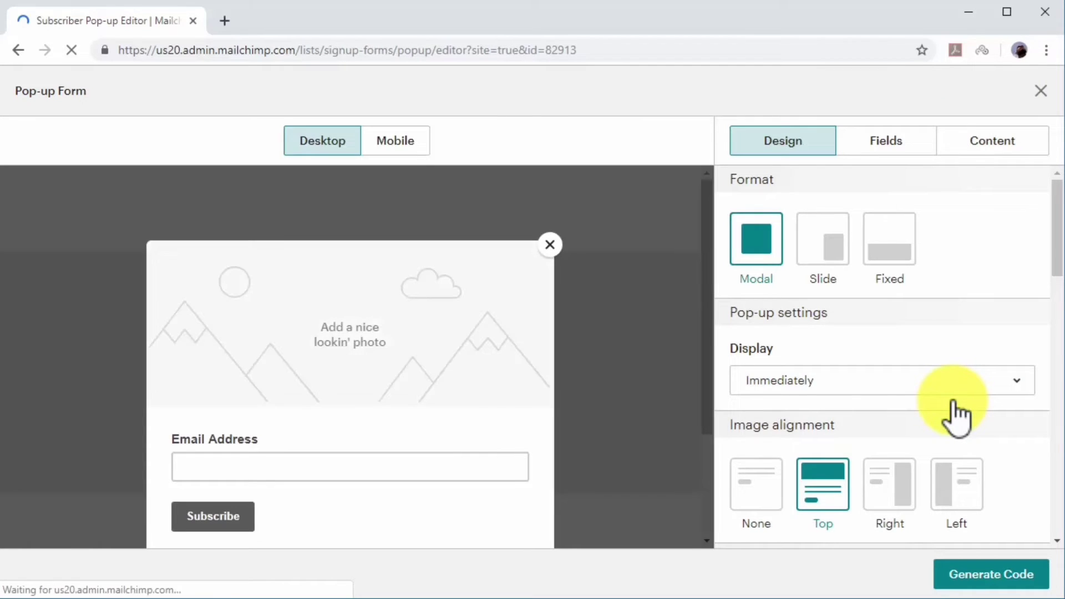
Set the pop-up to Slide format, display on scroll to middle of page, with Left image alignment.
left_click(822, 244)
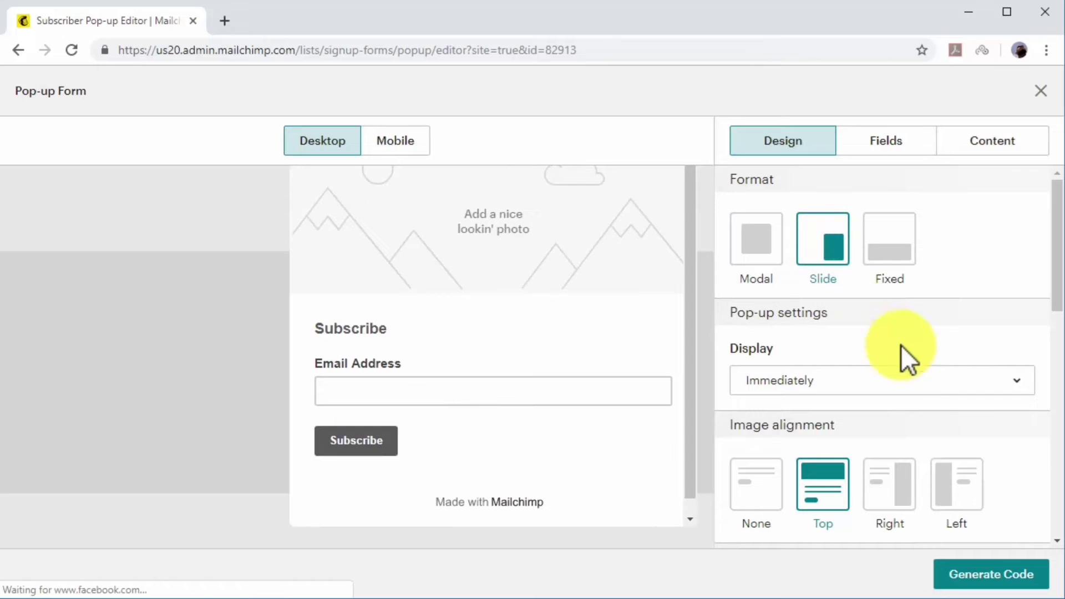
left_click(1018, 382)
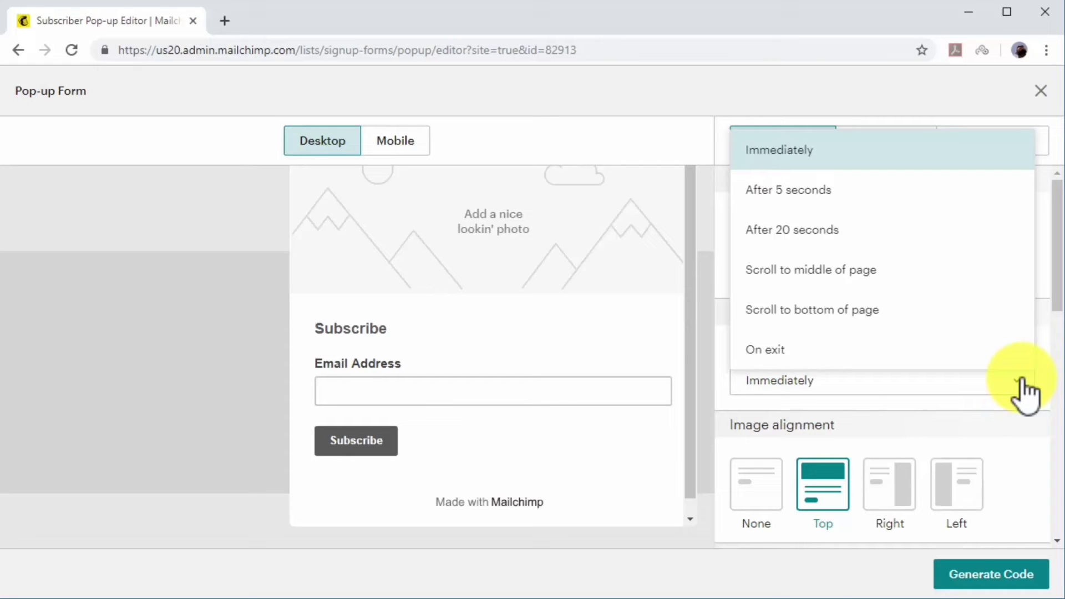
left_click(904, 271)
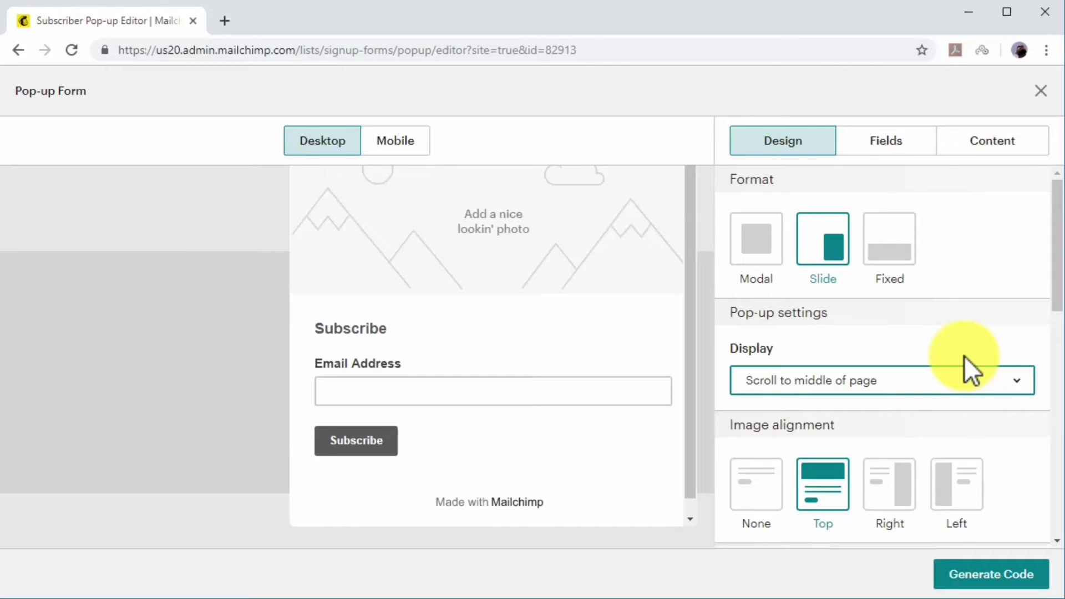
scroll(963, 368, "down", 2)
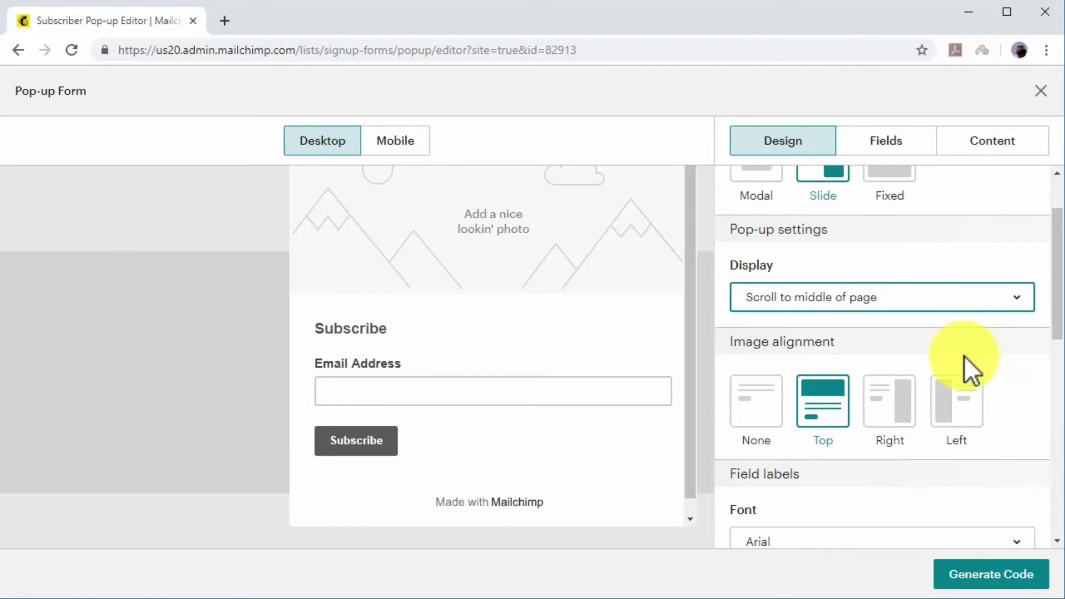
left_click(964, 402)
scroll(965, 410, "down", 4)
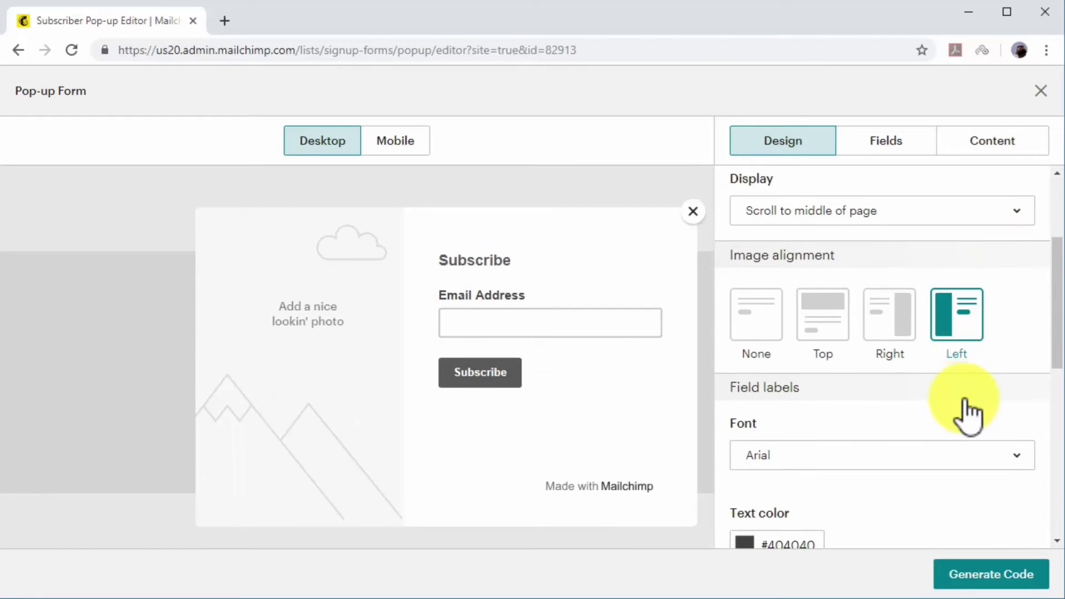
scroll(947, 417, "down", 4)
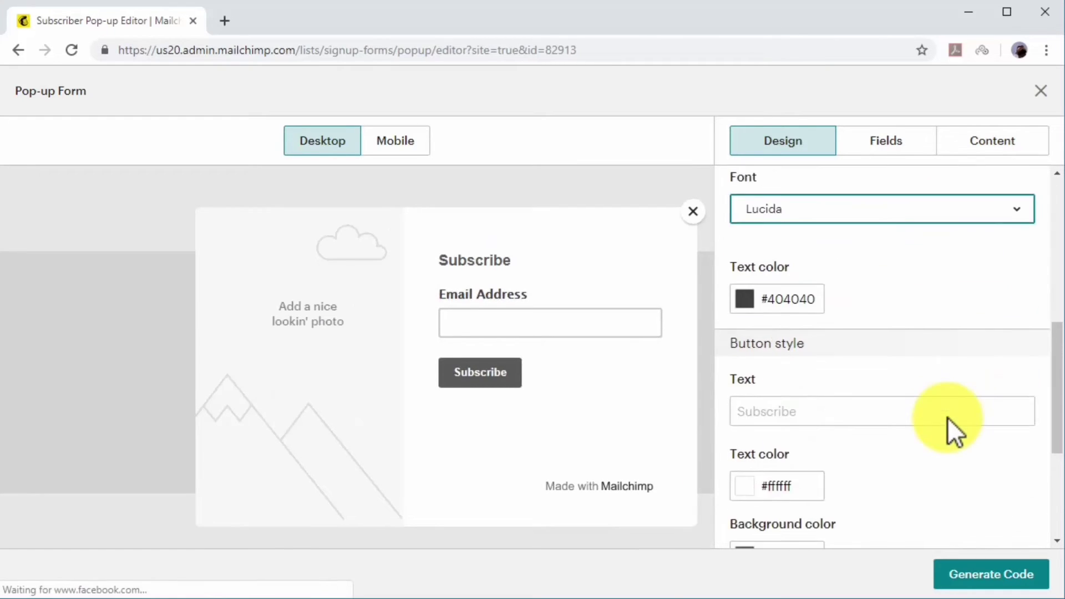
Set the button label to 'Send Me The Free Book!'.
left_click(942, 413)
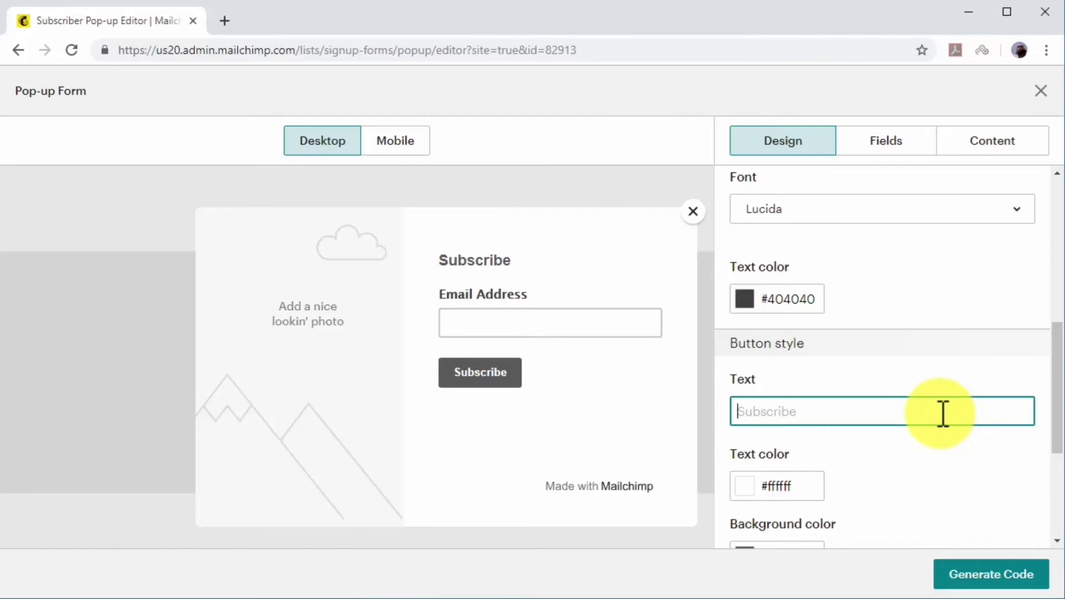
type("Send Me ")
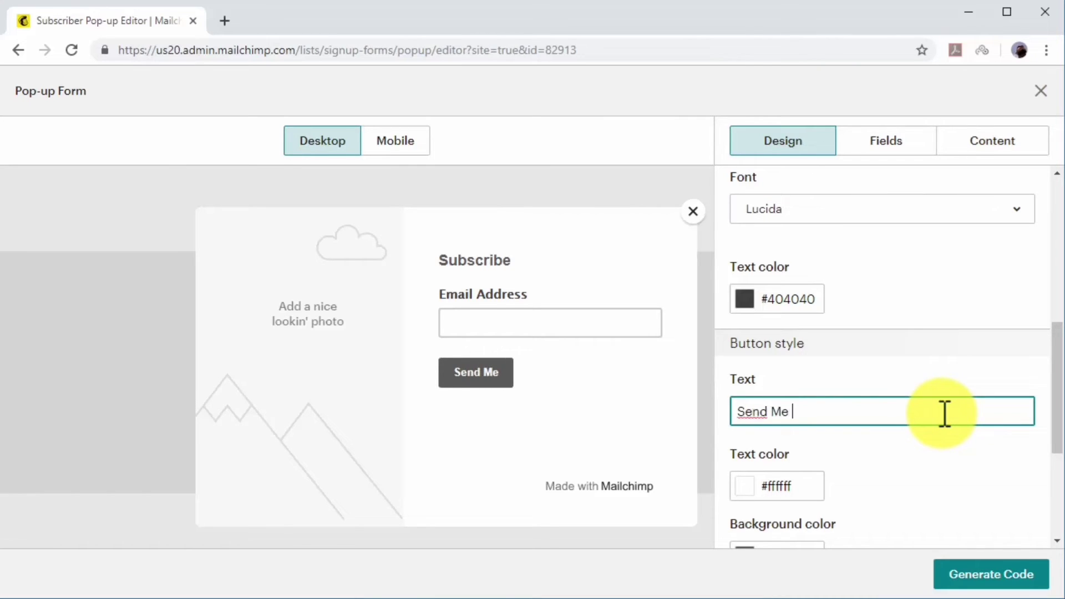
type("The Free Book!")
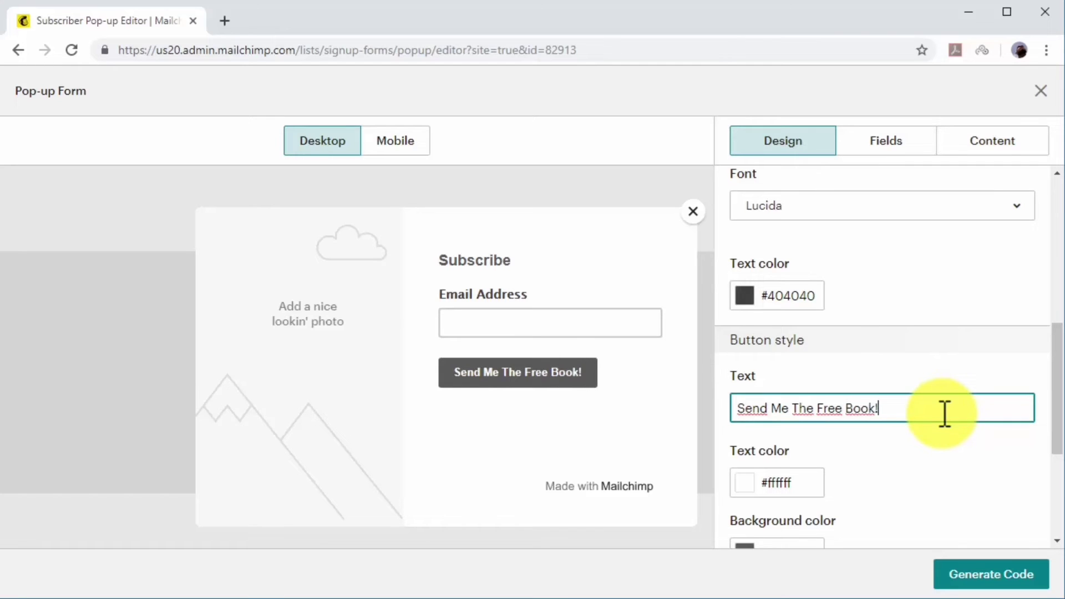
scroll(944, 414, "down", 3)
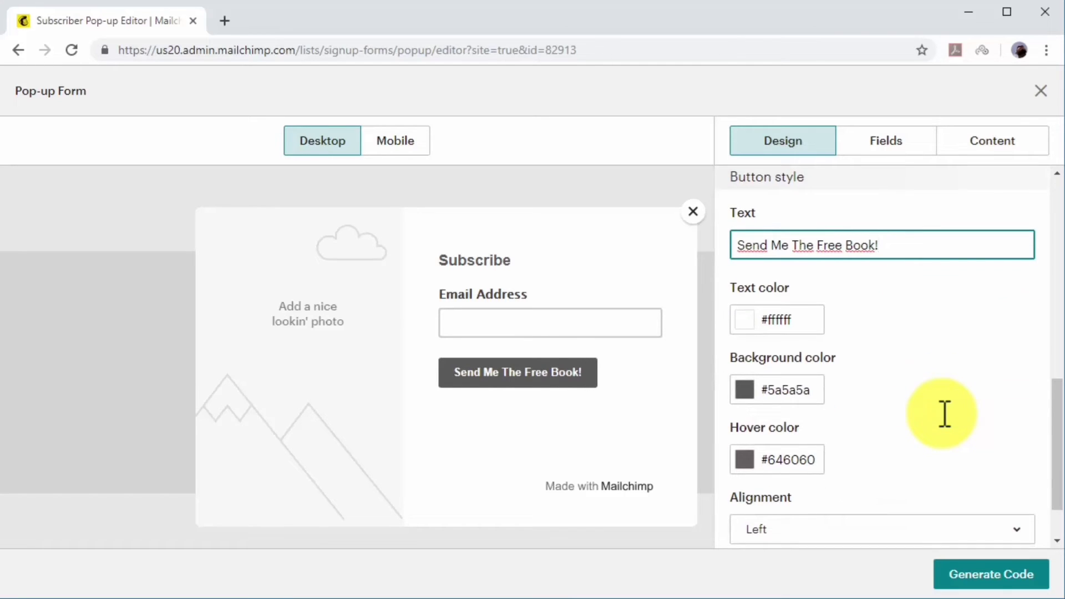
Give the button a green #3bcf3b background, #d82828 hover colour, and full width.
left_click(751, 317)
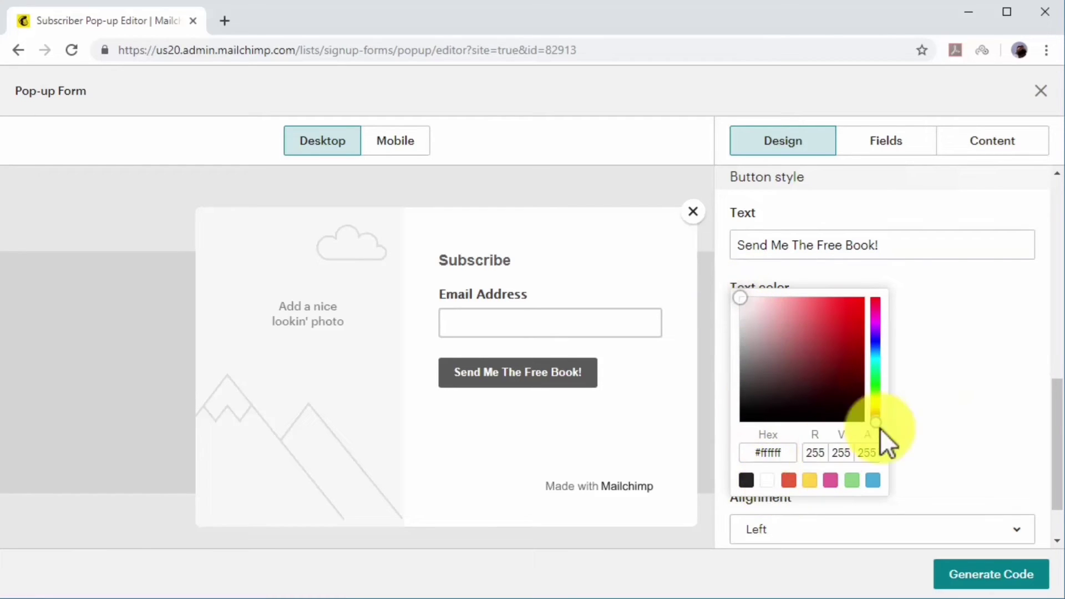
left_click(939, 397)
left_click(745, 389)
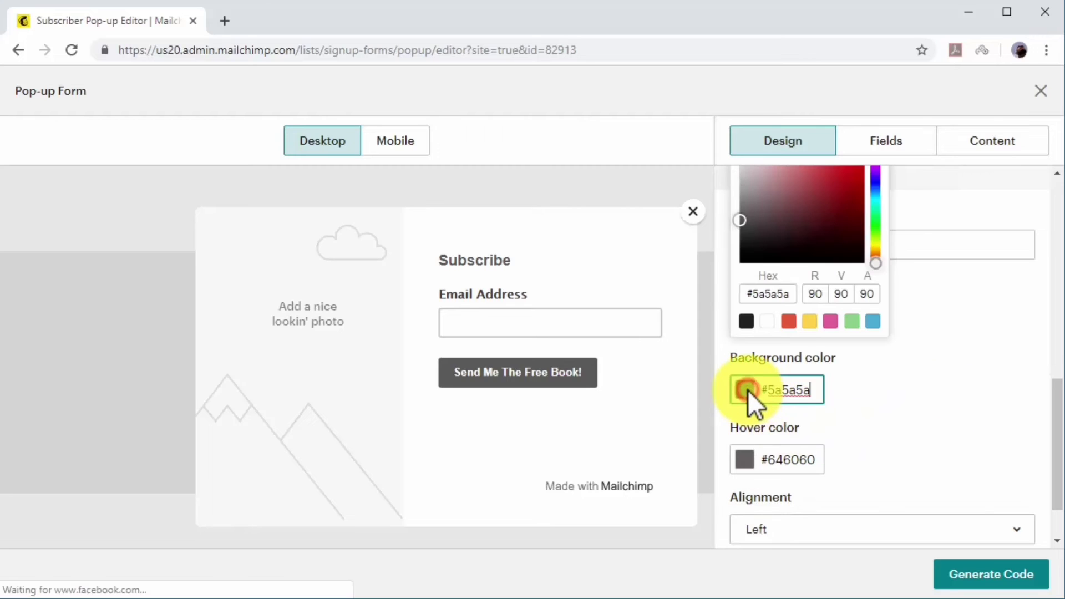
left_click(876, 222)
left_click_drag(871, 258, 881, 268)
left_click(929, 384)
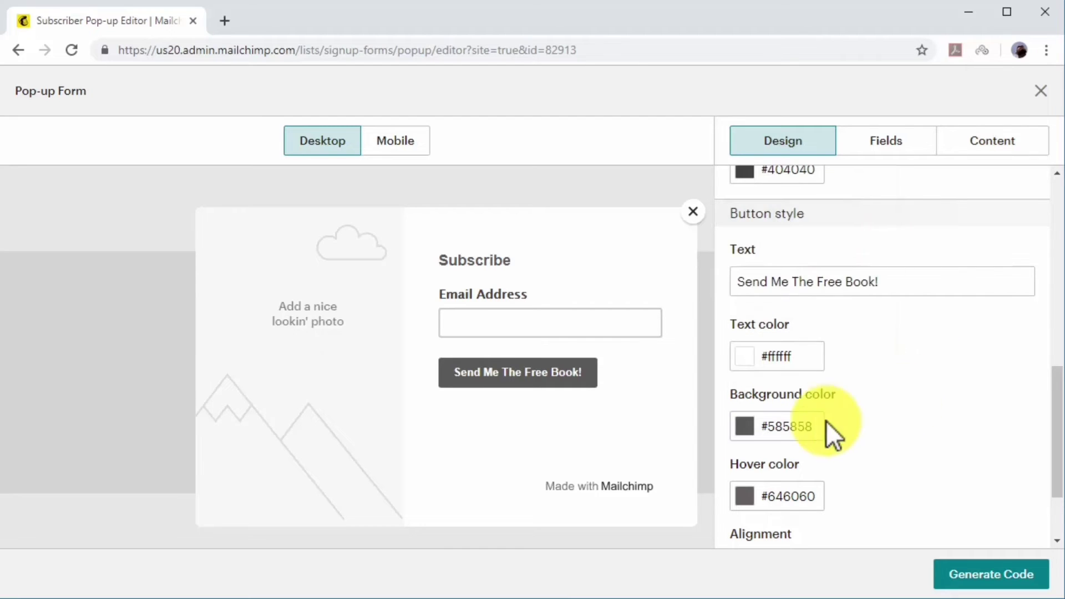
left_click(745, 426)
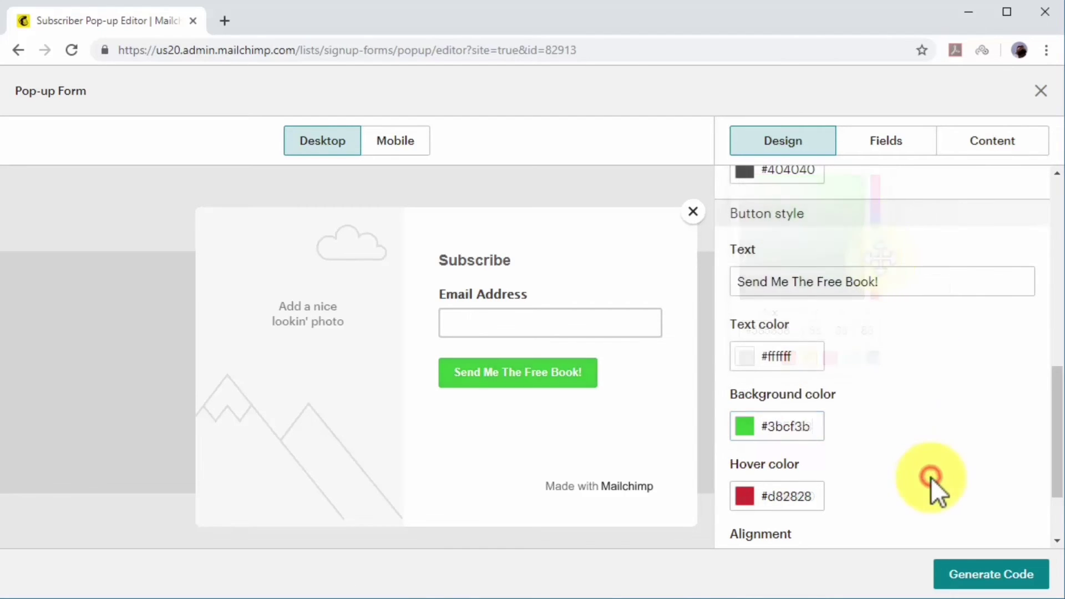
scroll(931, 477, "down", 2)
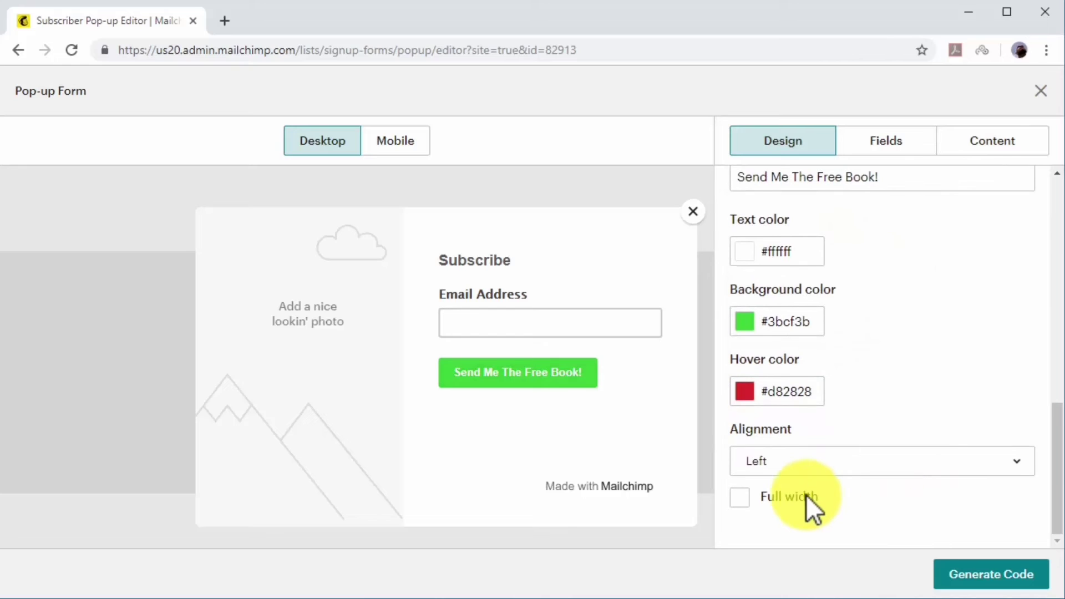
left_click(796, 495)
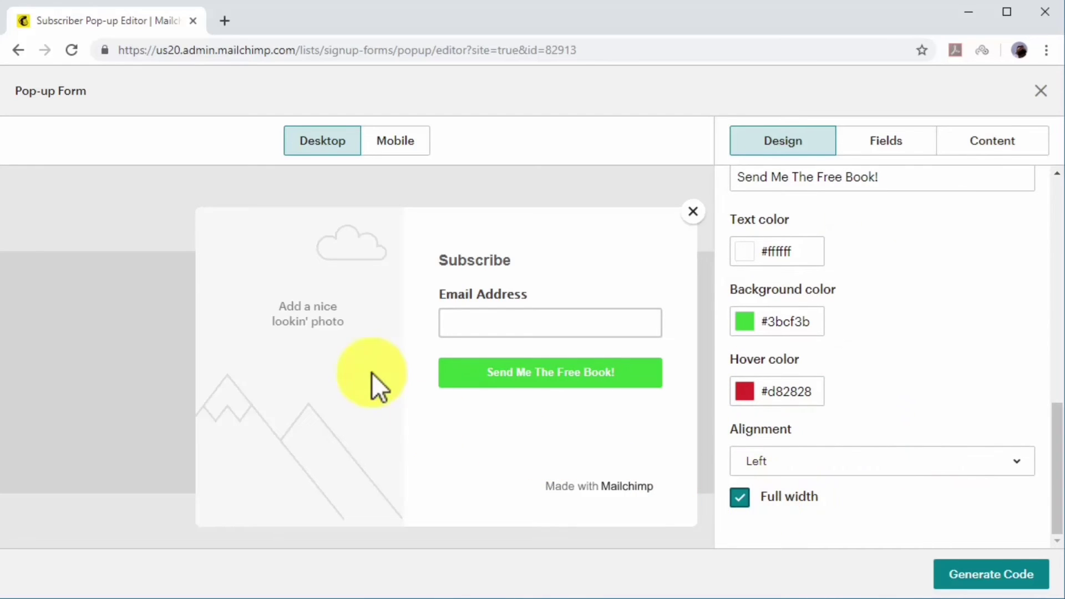
Upload the Definitive DCME Guide cover image into the pop-up's photo area.
left_click(326, 312)
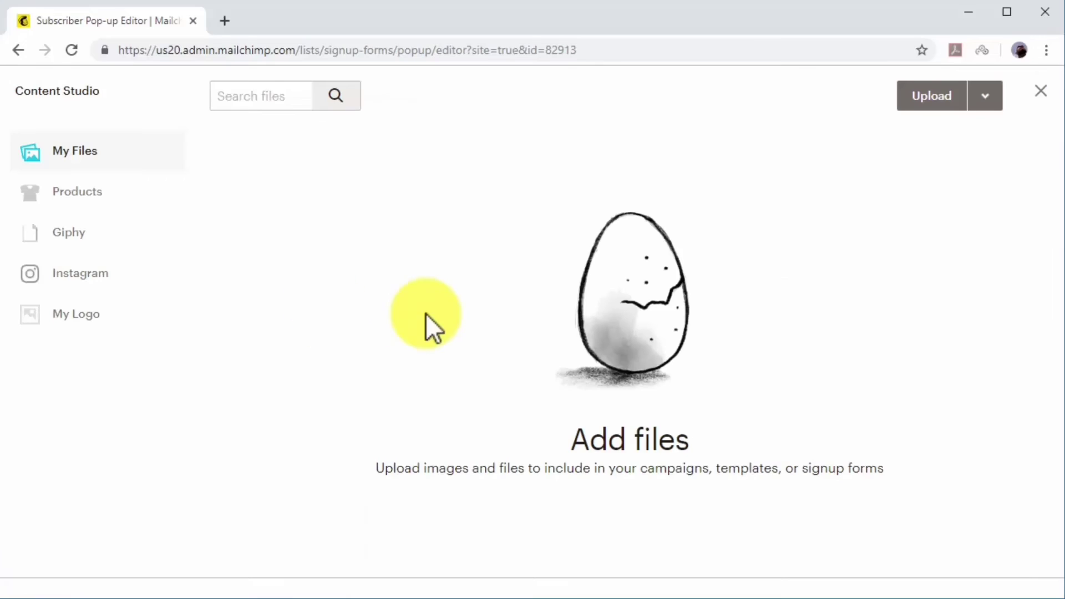
left_click(914, 106)
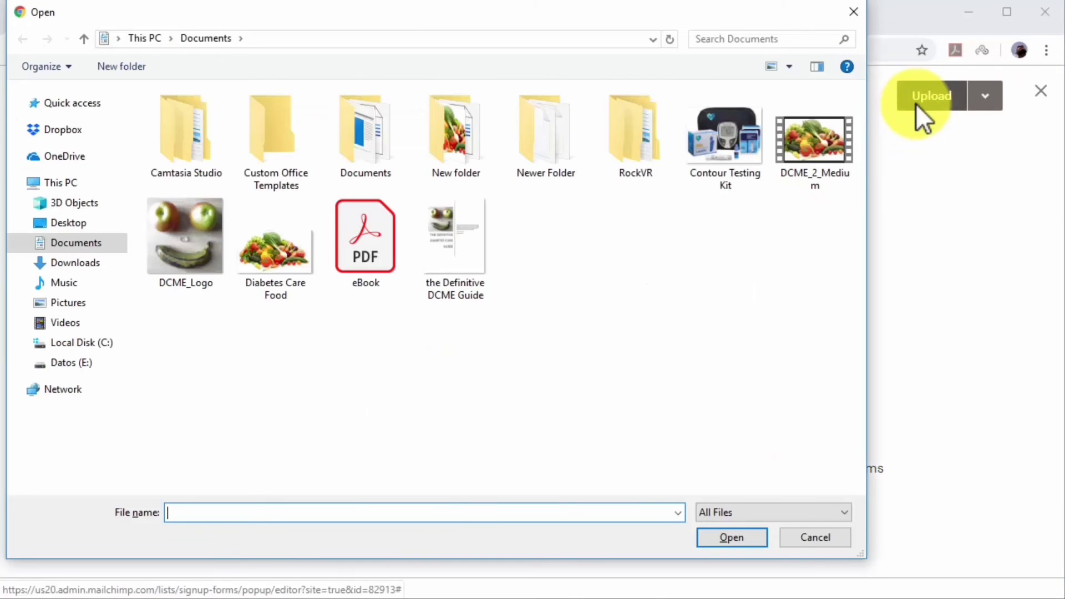
double_click(471, 281)
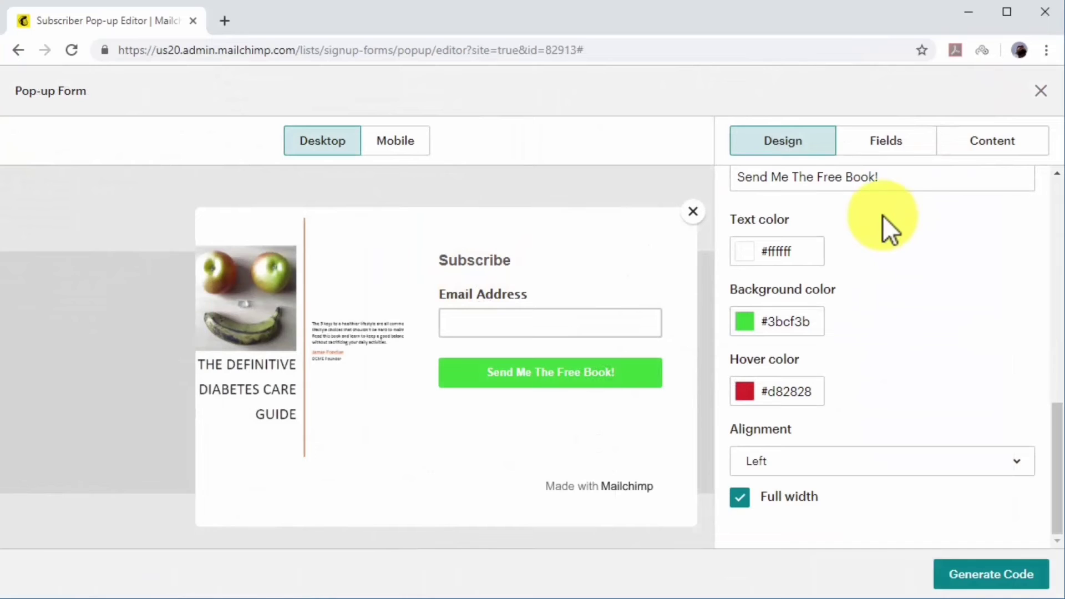
Add a required First Name field to the pop-up form.
left_click(891, 146)
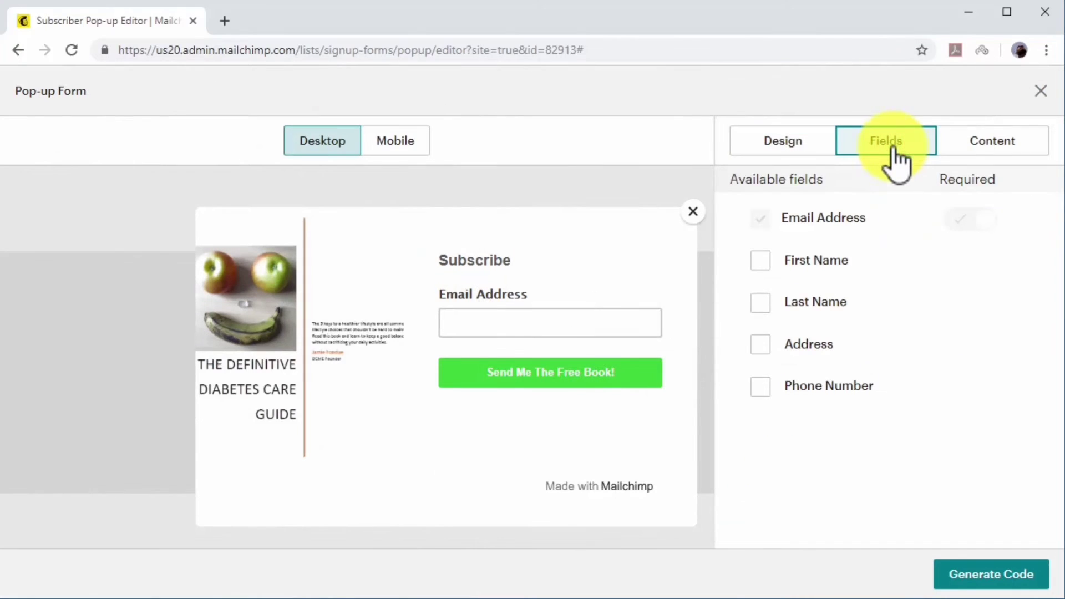
left_click(788, 258)
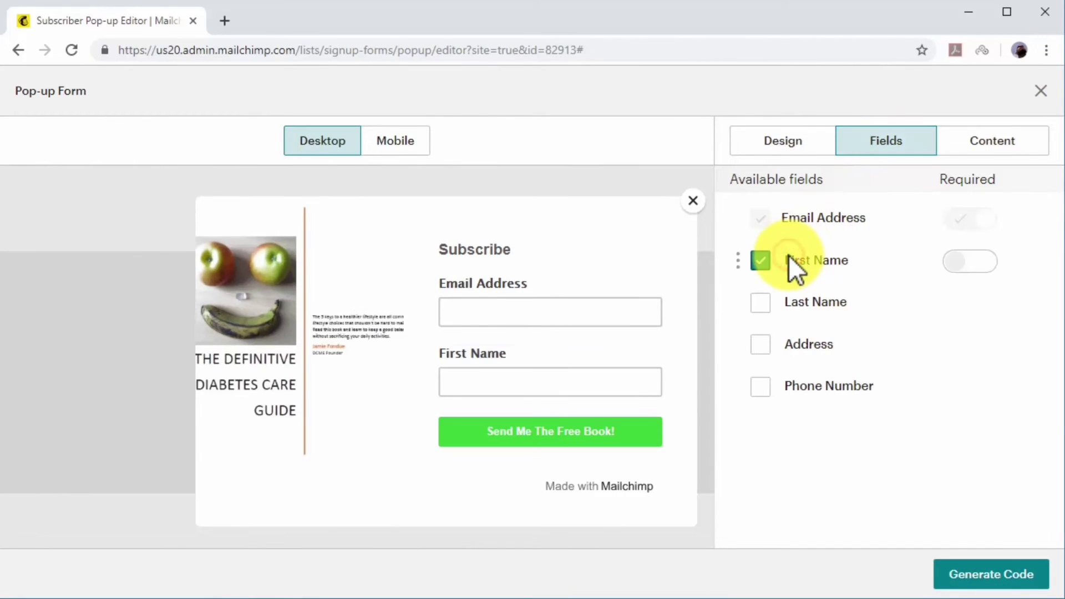
left_click(945, 261)
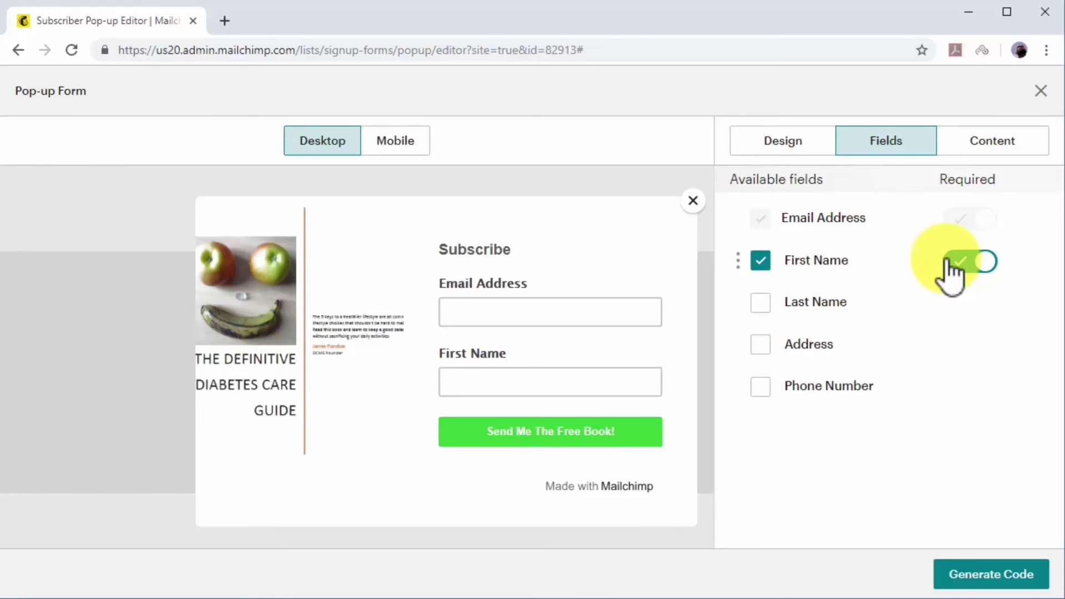
left_click(968, 155)
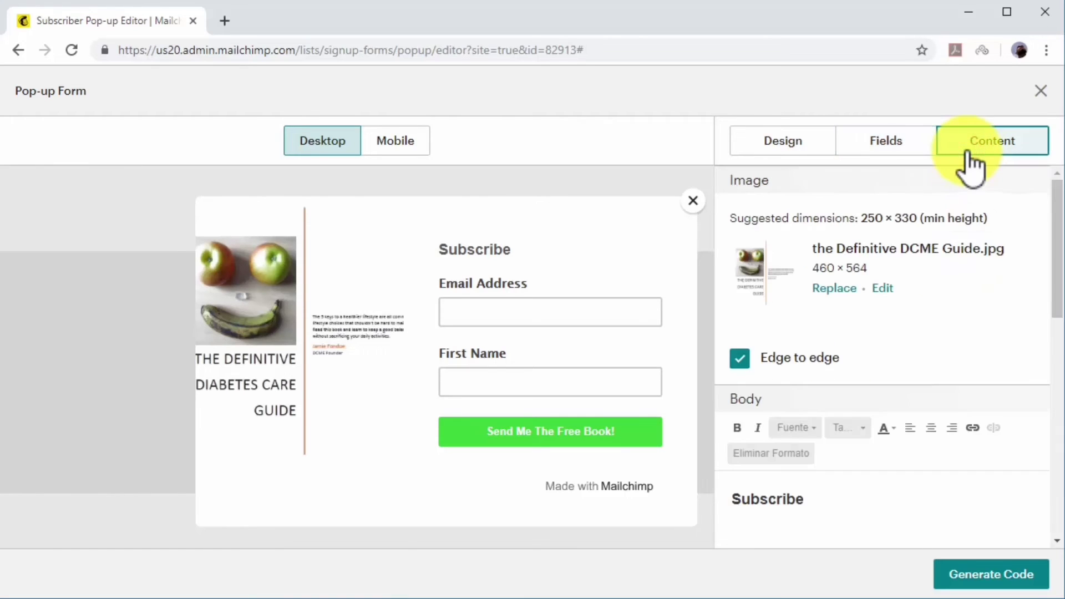
Erase the old 'Subscribe' body heading to make way for the new title.
scroll(866, 385, "down", 2)
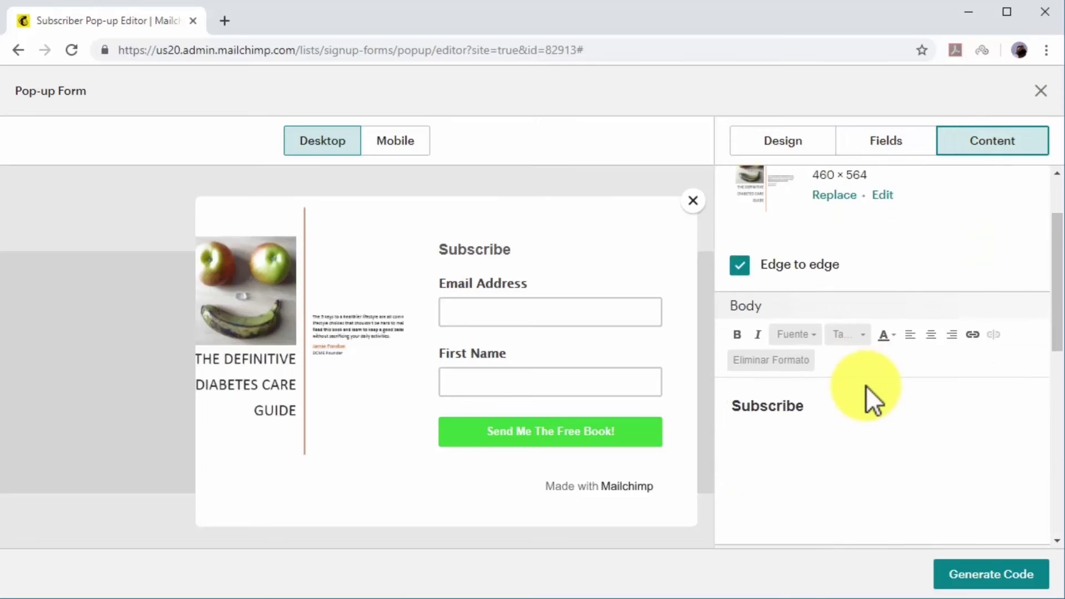
scroll(866, 385, "down", 1)
left_click(830, 338)
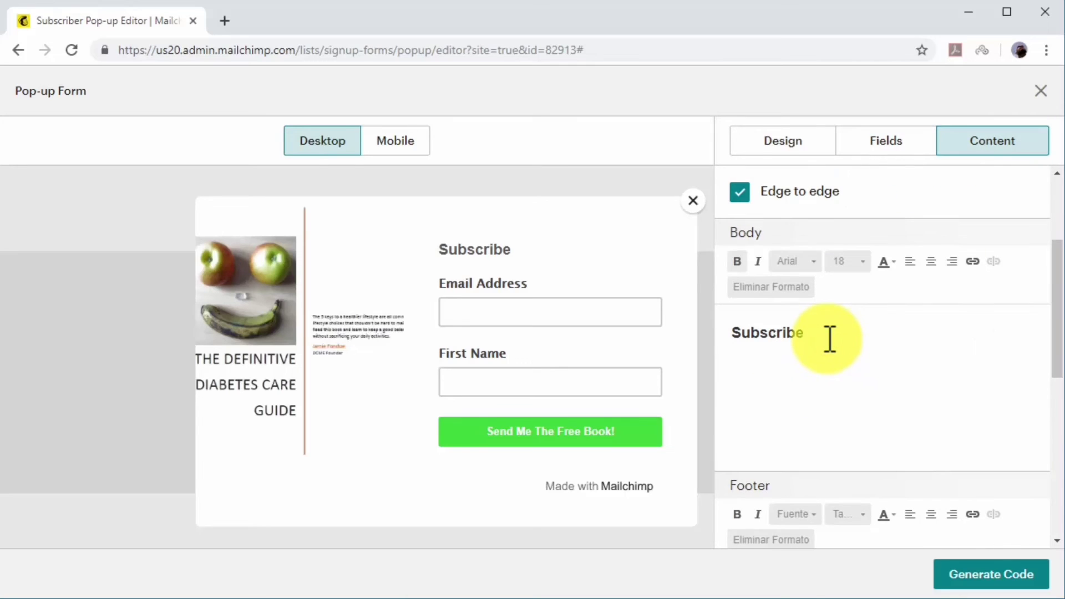
key("BackSpace")
key("BackSpace")
key("BackSpace")
key("BackSpace")
key("BackSpace")
key("BackSpace")
key("BackSpace")
key("BackSpace")
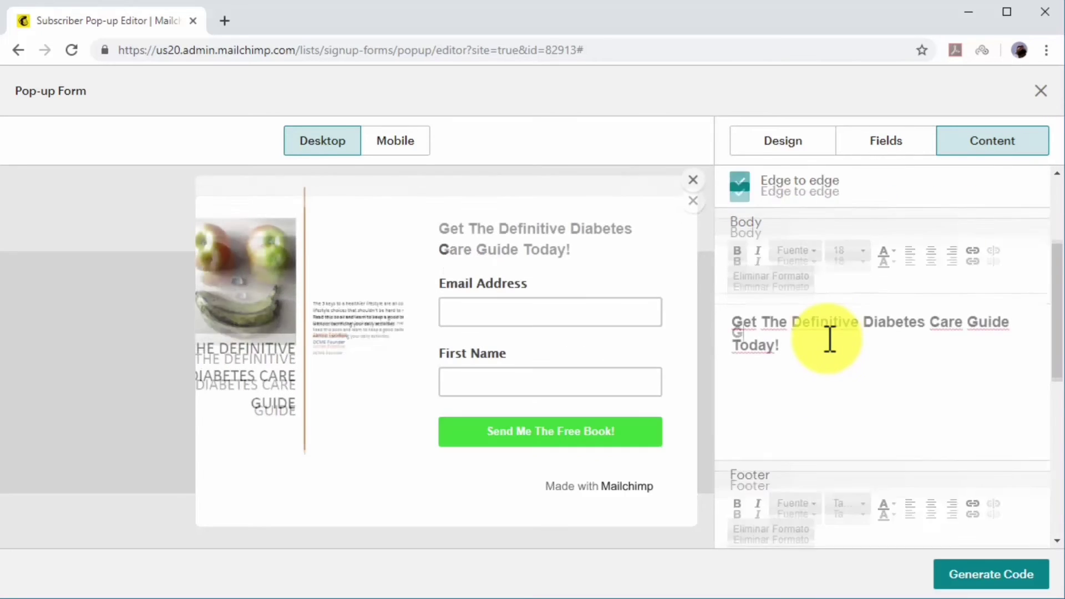
Append 'Here's Your Free Guide!' to the sign-up success message.
scroll(830, 338, "down", 5)
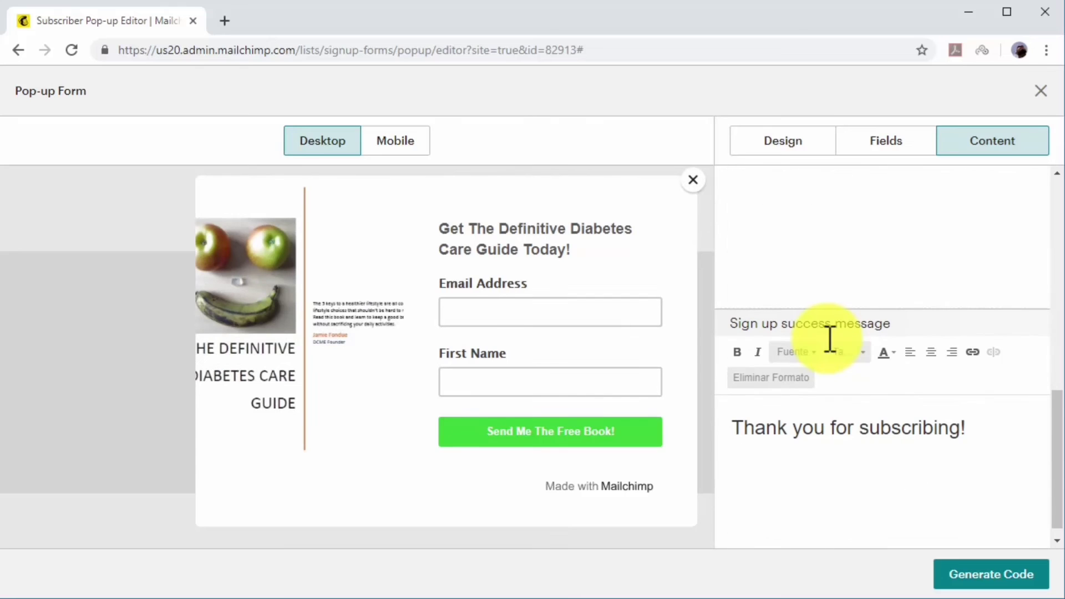
left_click(992, 427)
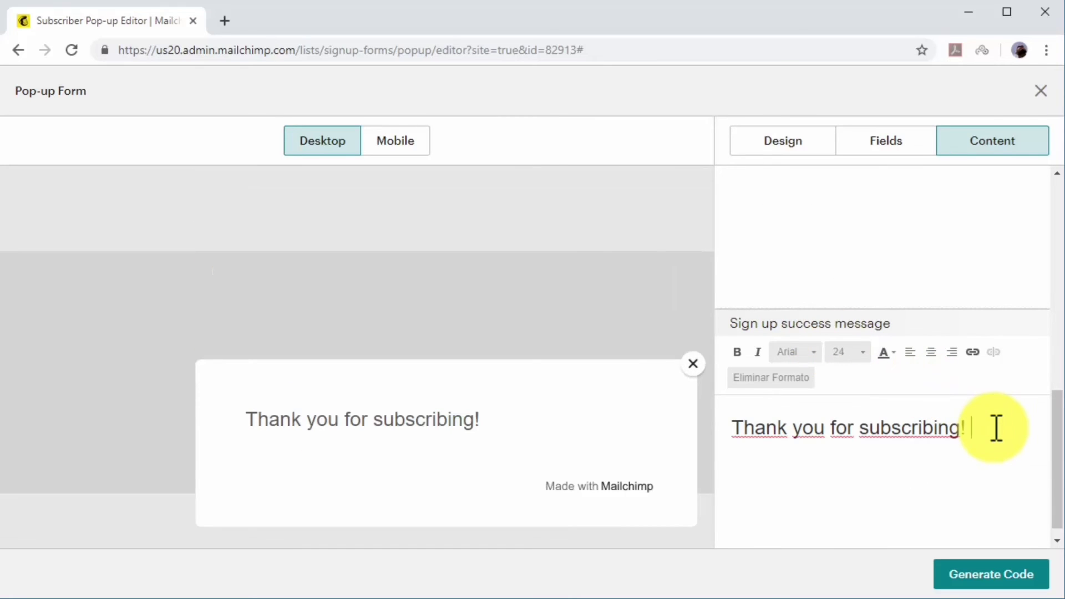
type("Here-s You")
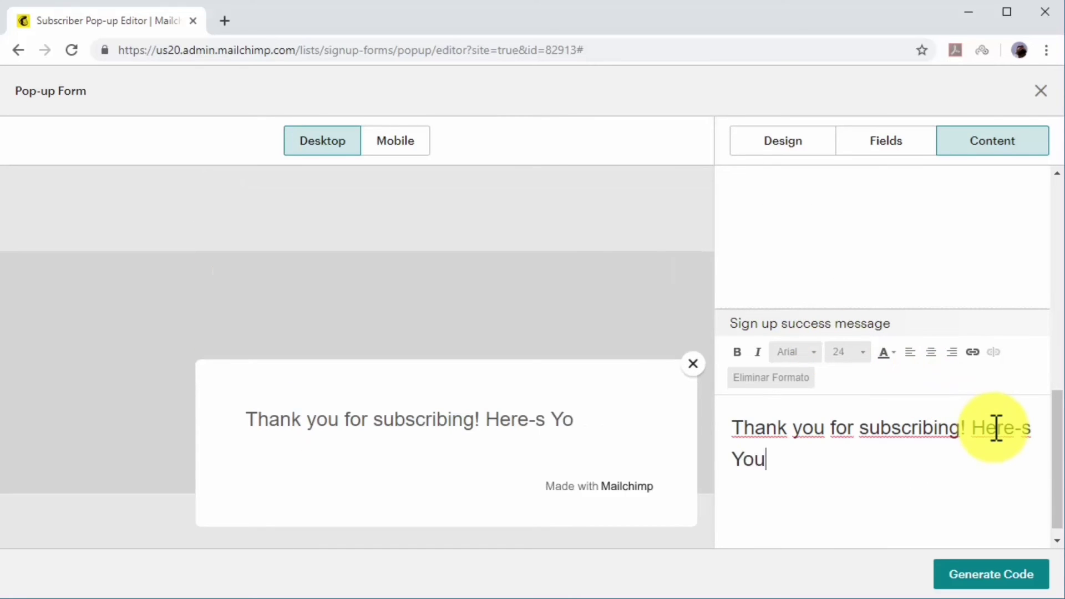
key("BackSpace")
key("BackSpace")
key("BackSpace")
key("BackSpace")
key("BackSpace")
key("BackSpace")
type("'s Your Free Guide!")
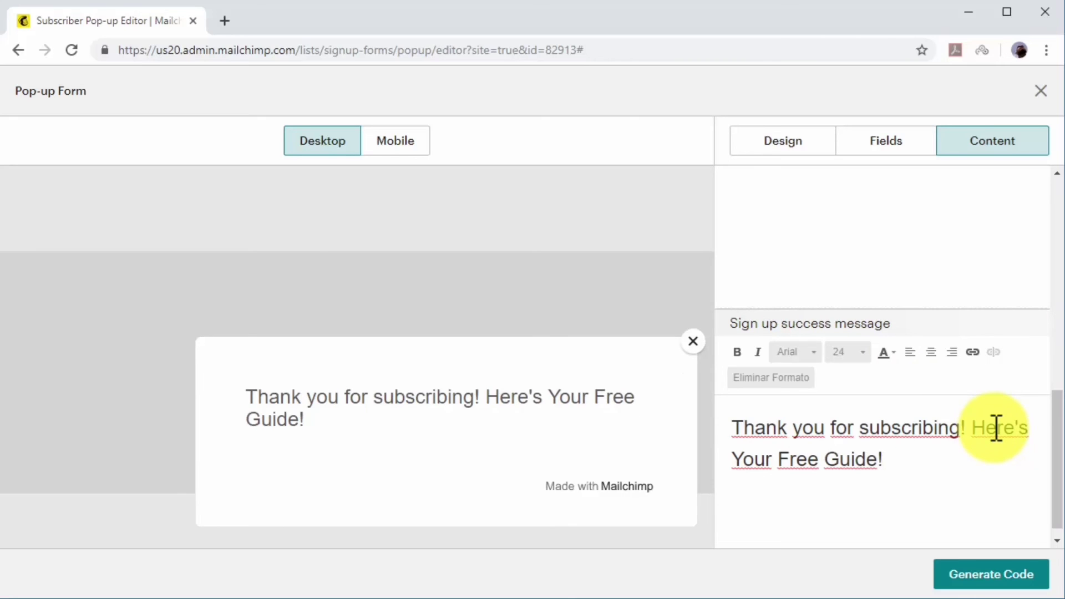
Upload the Pocket-Sized Diabetes Care Guide PDF and insert it as a file link in the success message.
left_click(971, 357)
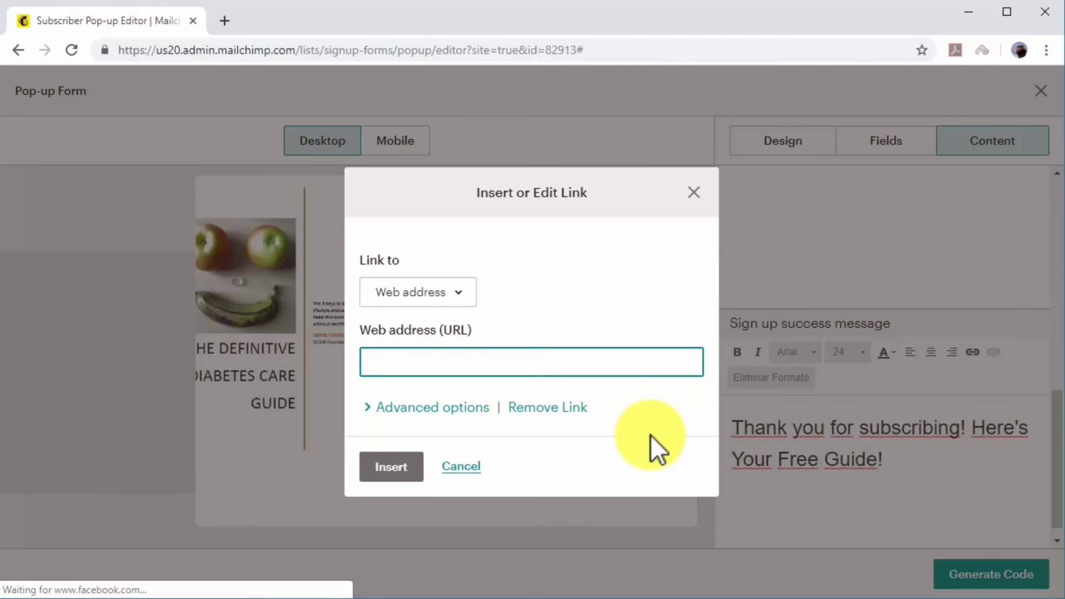
left_click(447, 293)
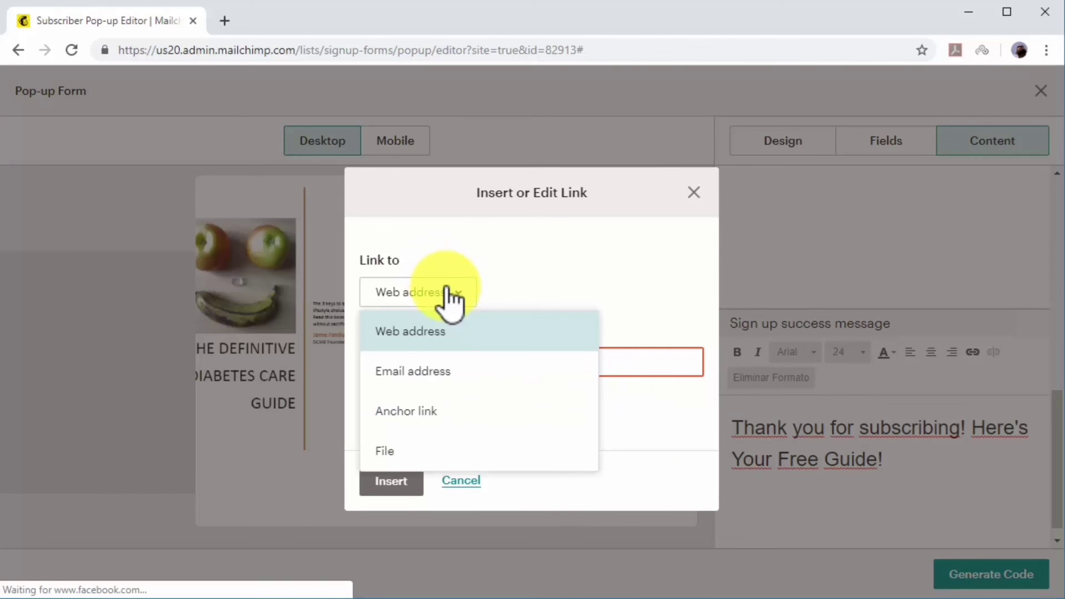
left_click(494, 450)
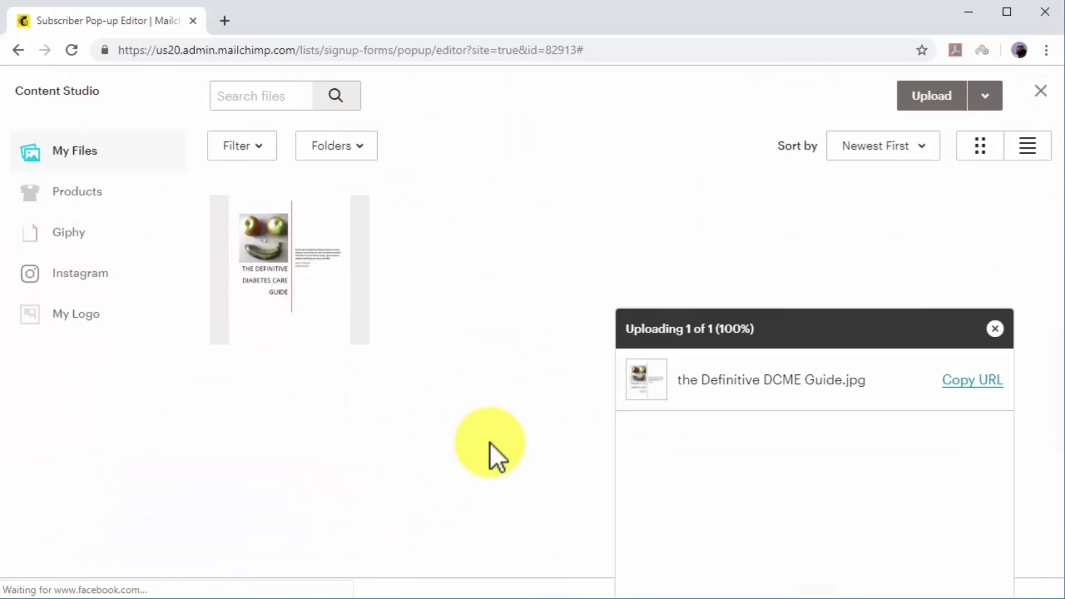
left_click(911, 98)
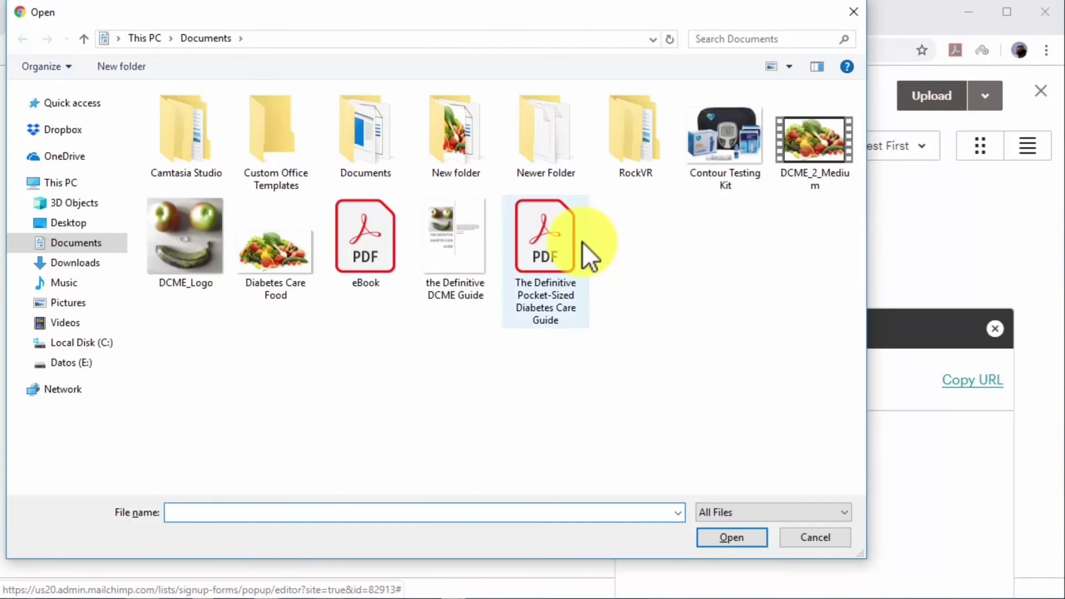
double_click(582, 241)
left_click(963, 98)
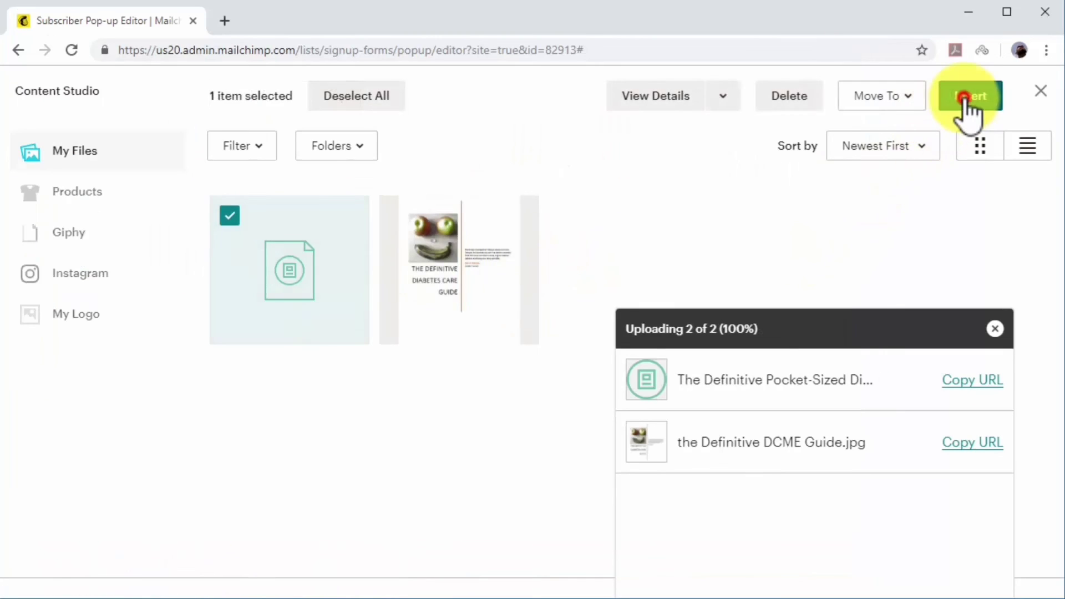
left_click(391, 475)
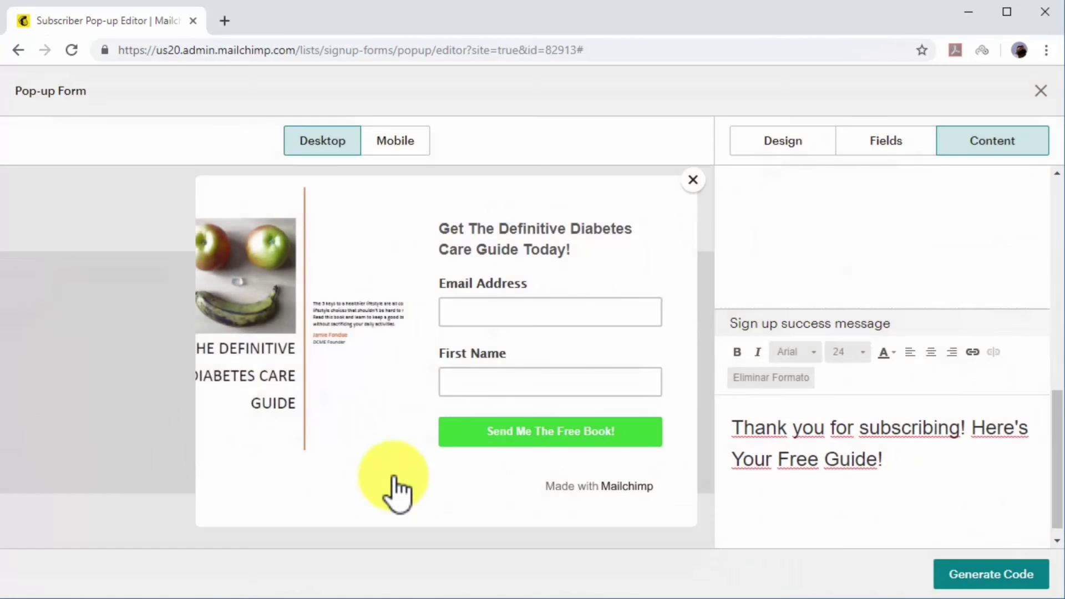
Generate the slide-in pop-up's embed script and copy the entire code to the clipboard.
left_click(977, 579)
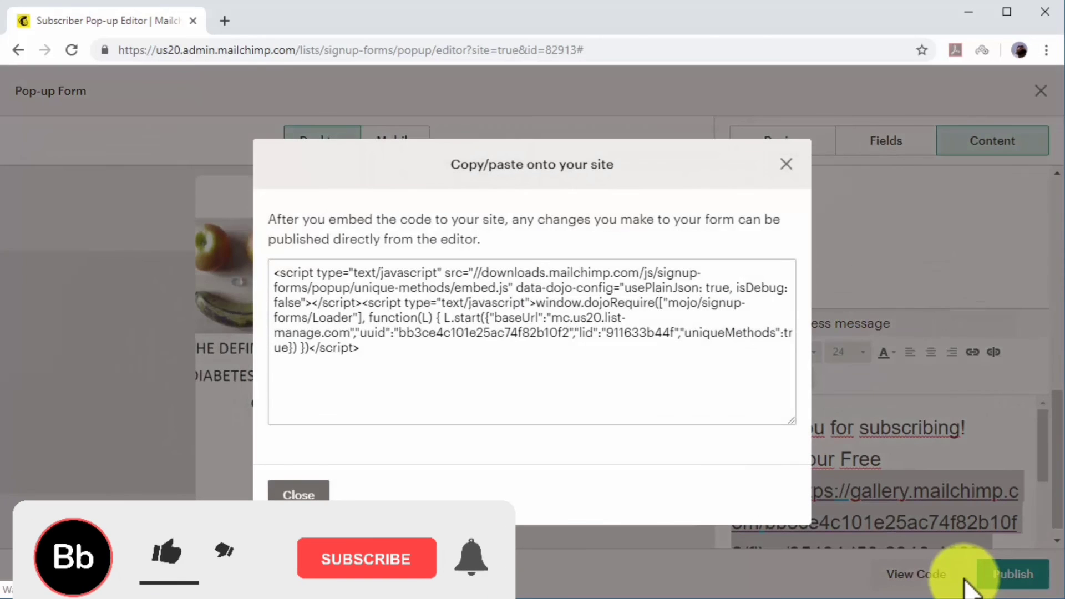
left_click(609, 324)
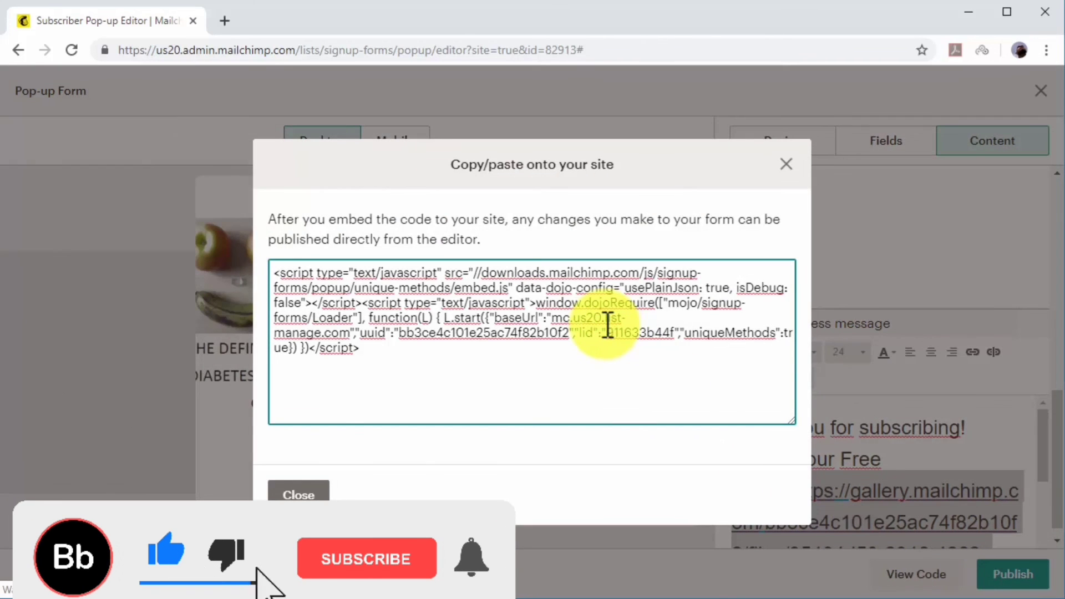
left_click_drag(615, 366, 279, 276)
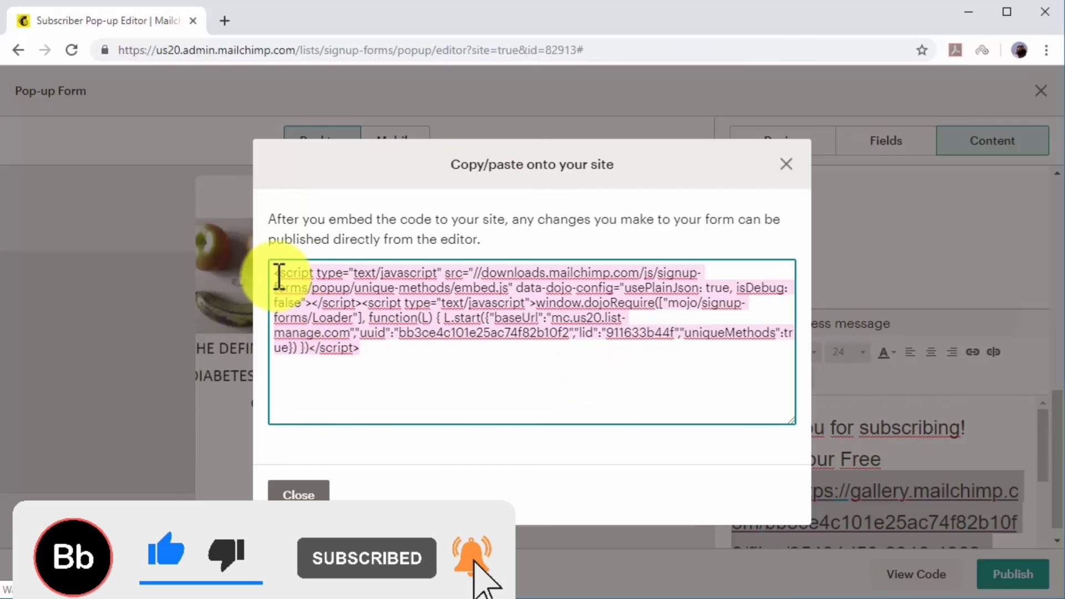
right_click(297, 279)
left_click(350, 344)
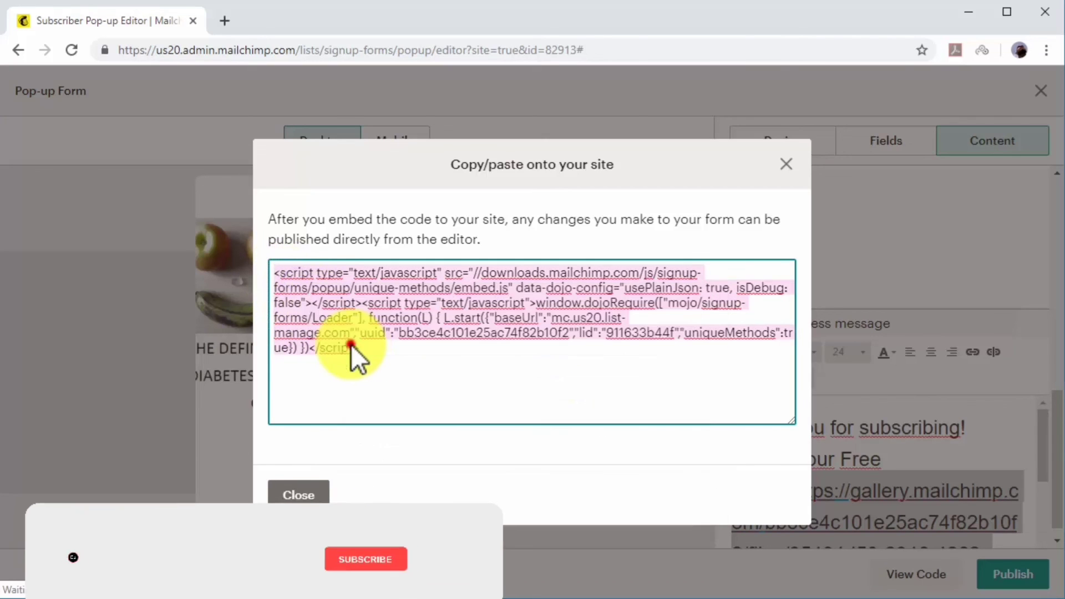
left_click(384, 365)
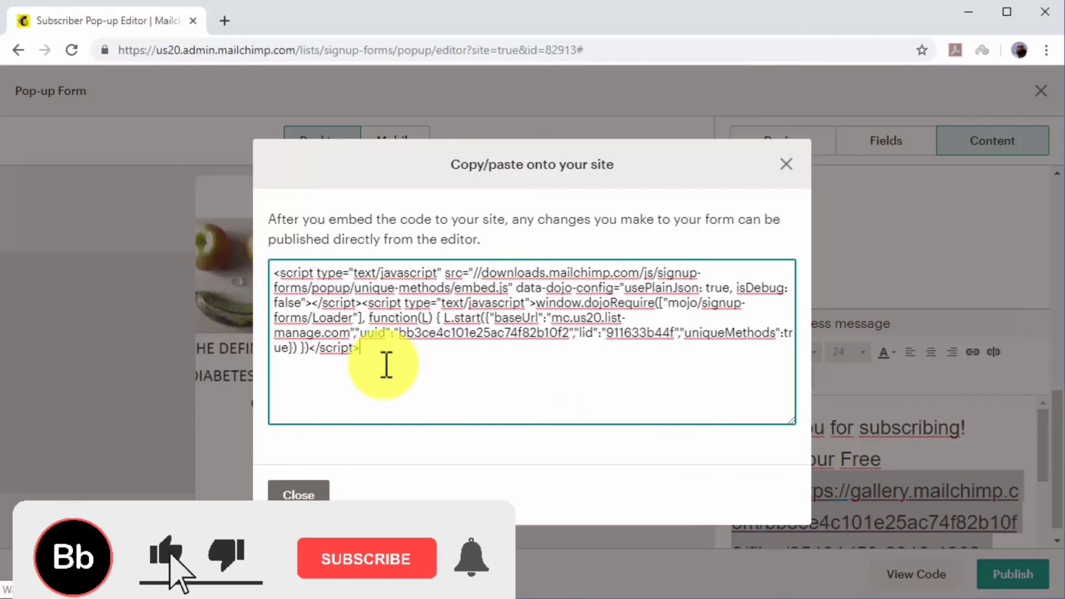